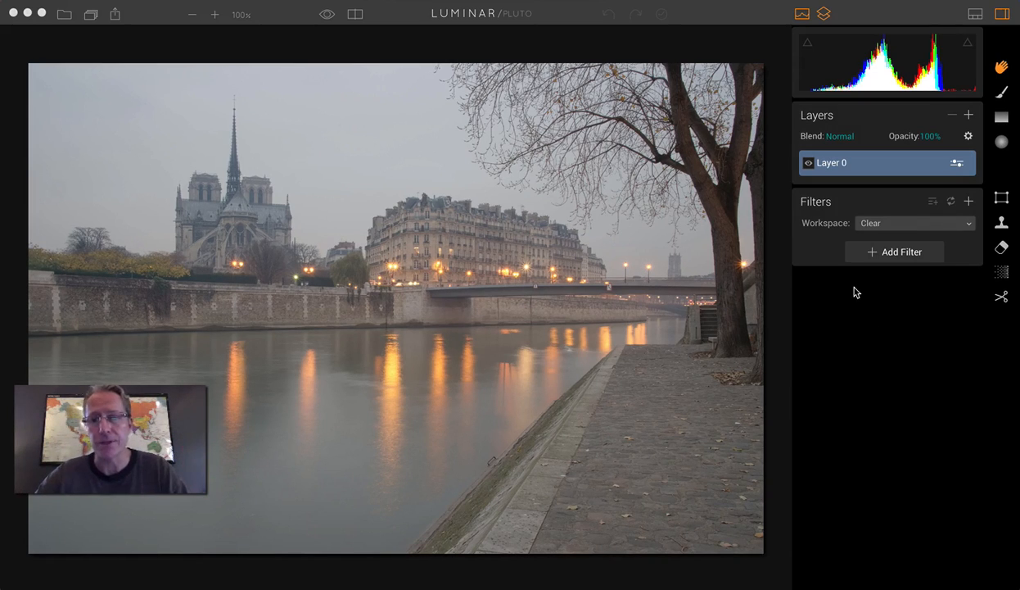
# Hide the histogram and add the Color Temperature and Exposure filters to Layer 0.
pyautogui.click(803, 15)
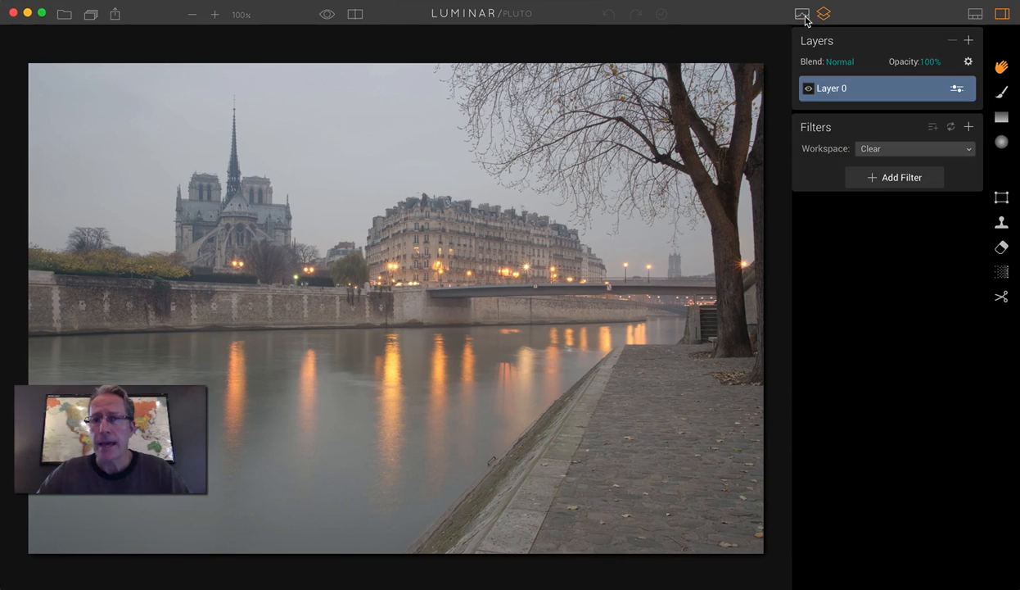
pyautogui.click(907, 179)
pyautogui.scroll(-1, 737, 237)
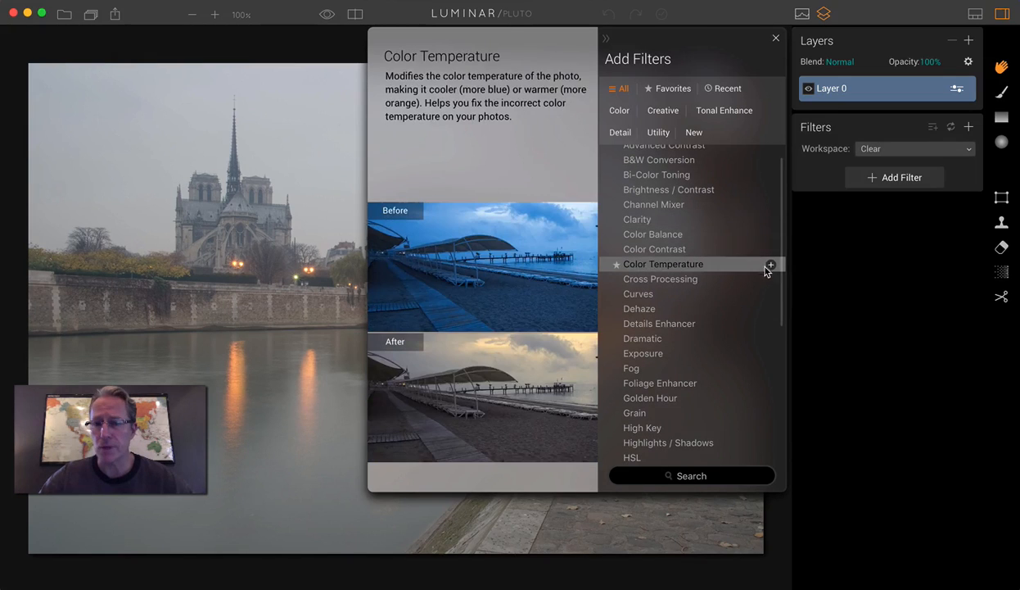
pyautogui.click(770, 264)
pyautogui.click(686, 358)
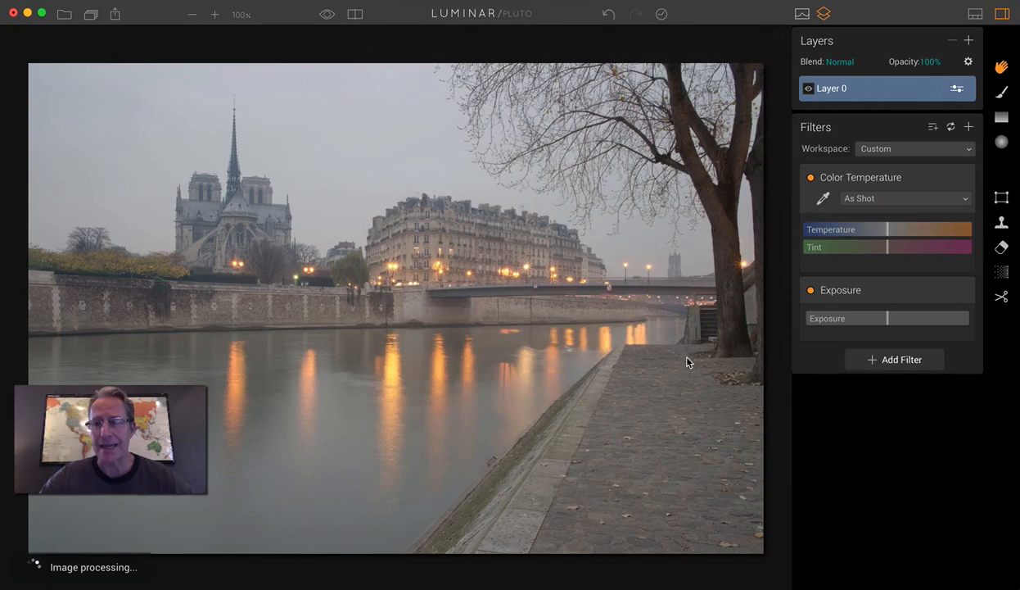
# Set Layer 0's temperature to -34 and its exposure to -1.35 for a dark blue cast.
pyautogui.moveTo(888, 234); pyautogui.dragTo(859, 230)
pyautogui.moveTo(885, 320); pyautogui.dragTo(867, 321)
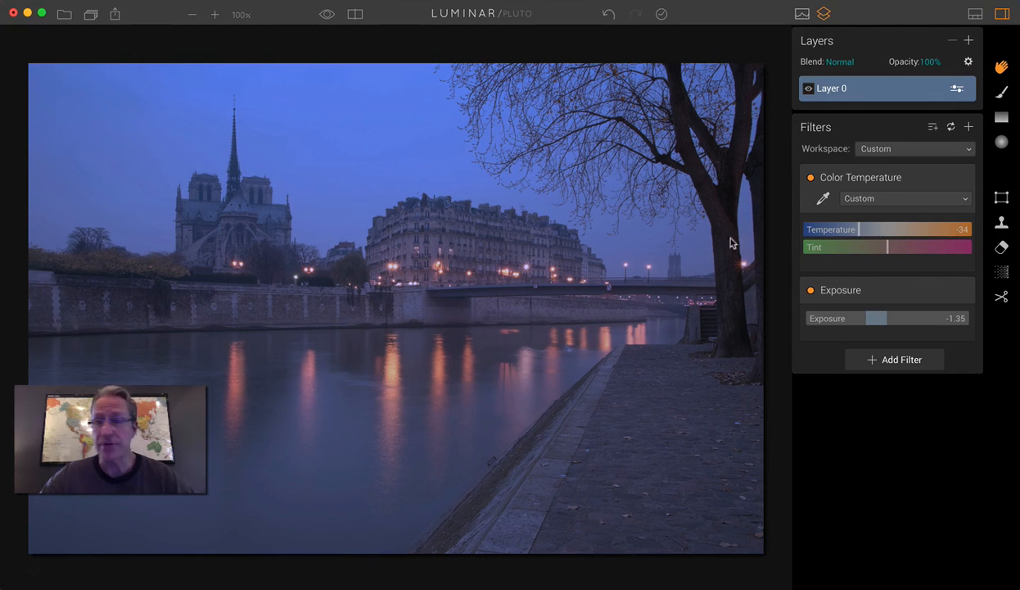
# Draw a gradient mask on Layer 0 that keeps the effect on the sky and buildings, fading out across the river wall.
pyautogui.click(1000, 118)
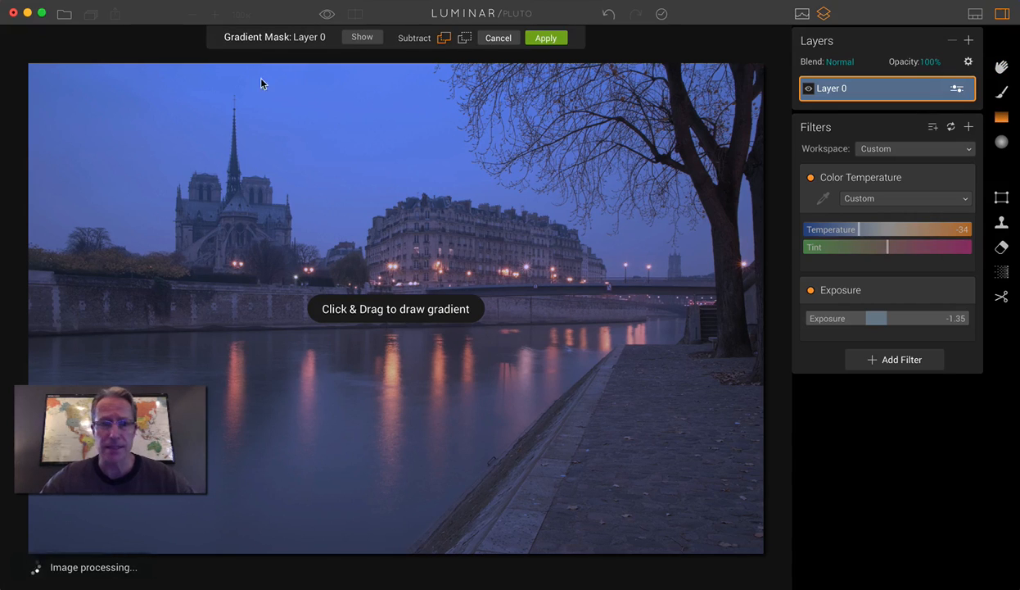
pyautogui.moveTo(356, 96); pyautogui.dragTo(357, 235)
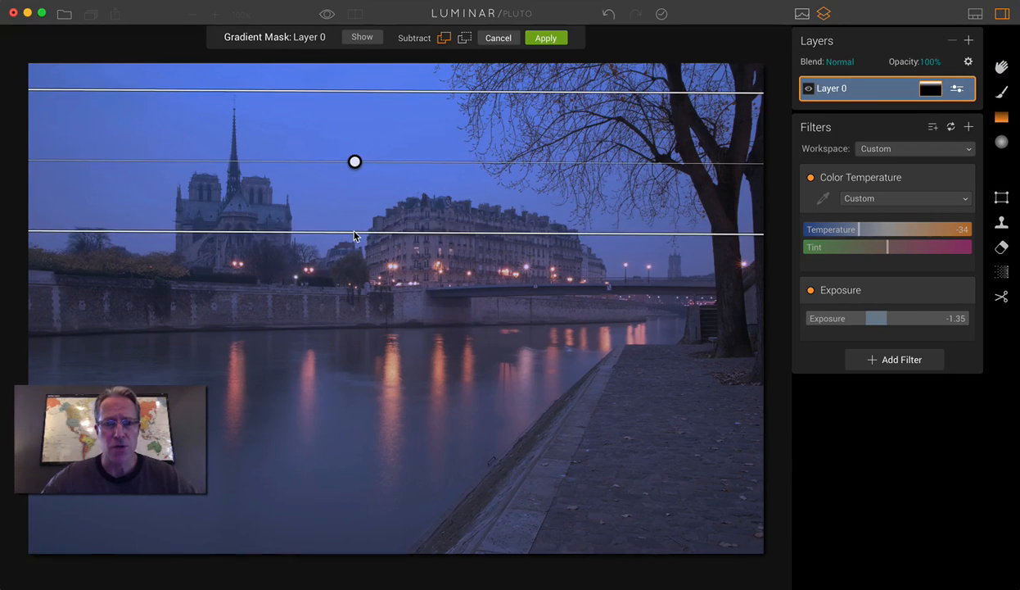
pyautogui.moveTo(405, 89); pyautogui.dragTo(405, 156)
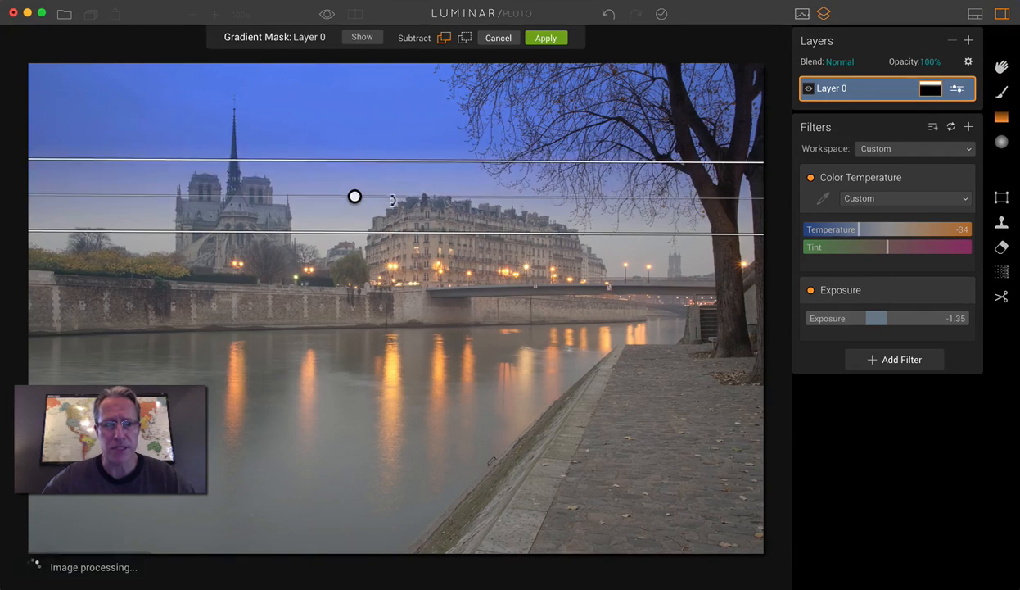
pyautogui.moveTo(355, 193); pyautogui.dragTo(361, 285)
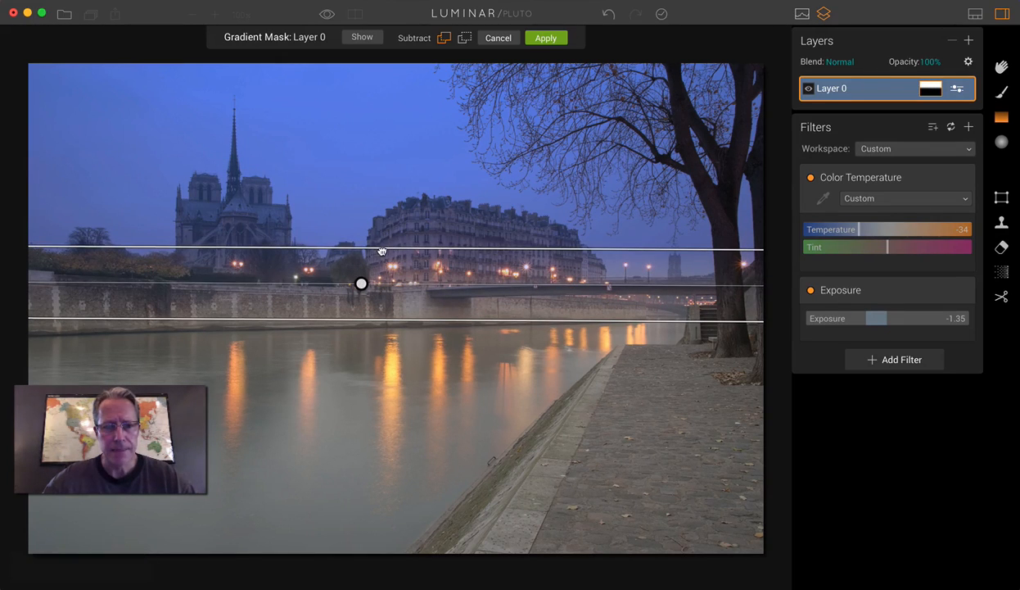
pyautogui.moveTo(381, 248); pyautogui.dragTo(382, 245)
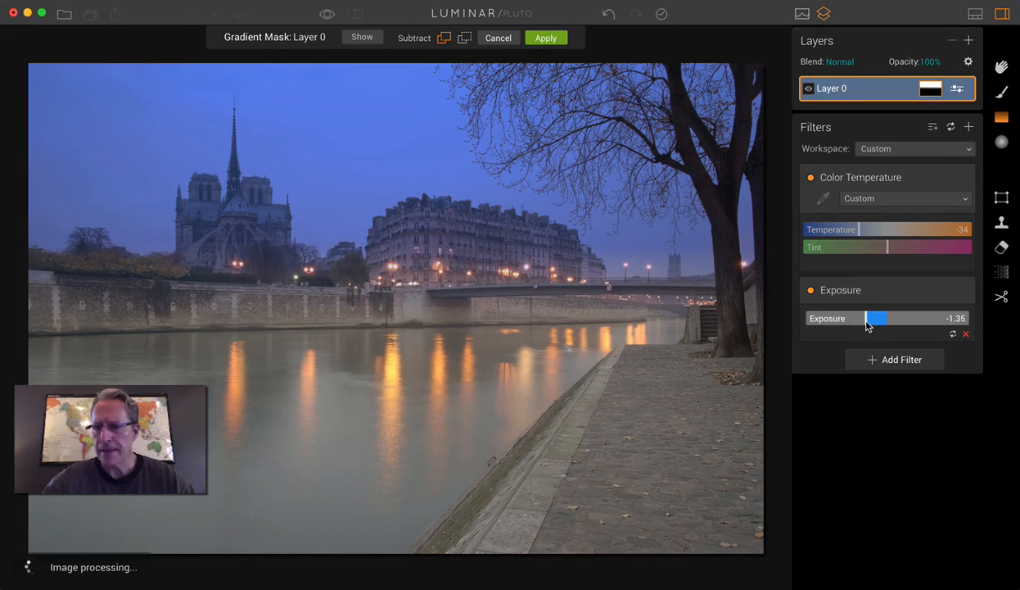
# Set Layer 0's exposure to -1.78 and temperature to -29, and apply the gradient mask.
pyautogui.moveTo(867, 320); pyautogui.dragTo(860, 325)
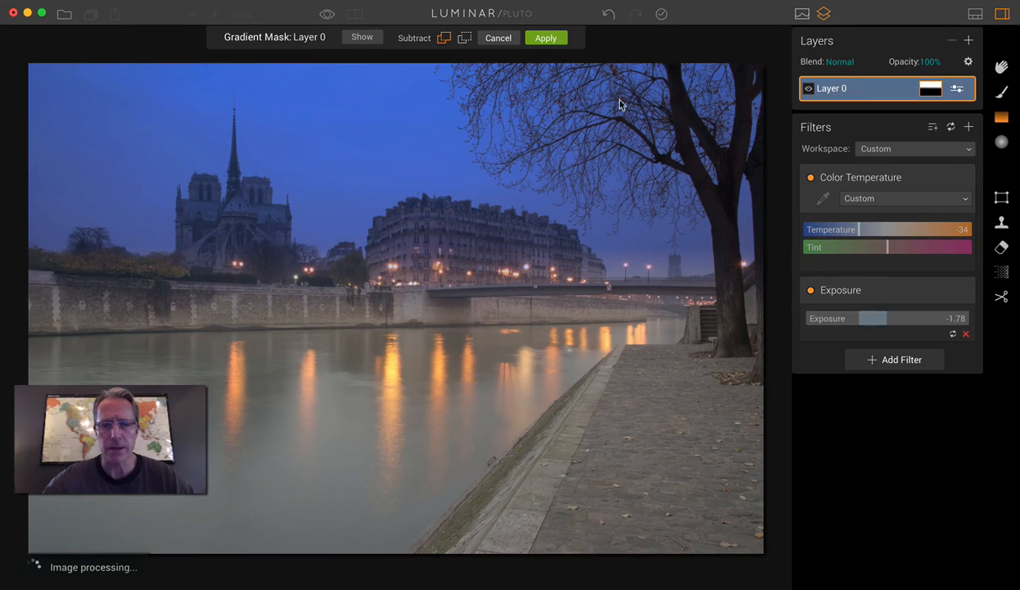
pyautogui.click(545, 37)
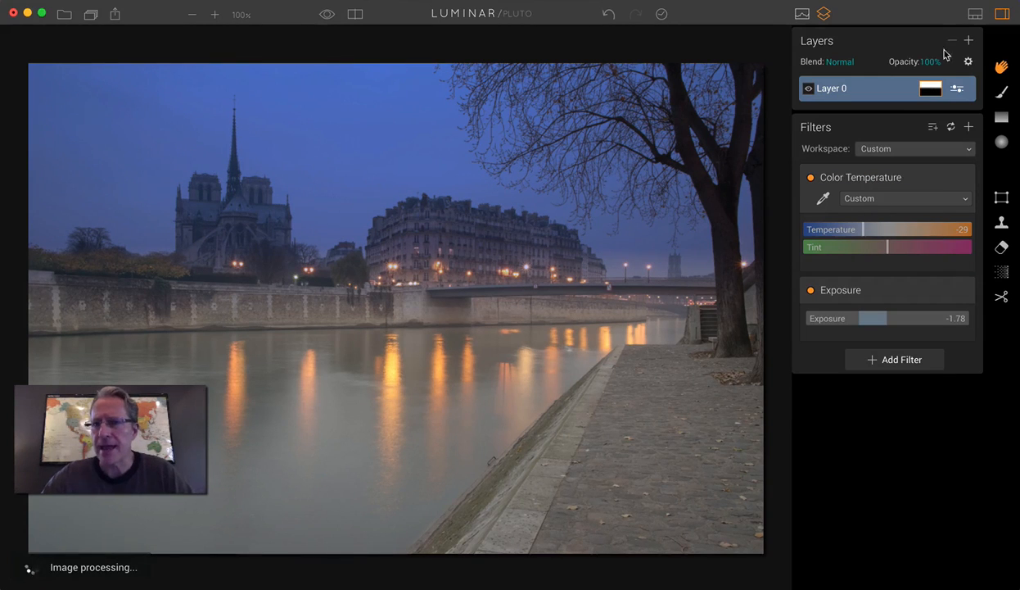
# Add a new adjustment layer with Color Temperature at -18 and Exposure at -1.62.
pyautogui.click(969, 40)
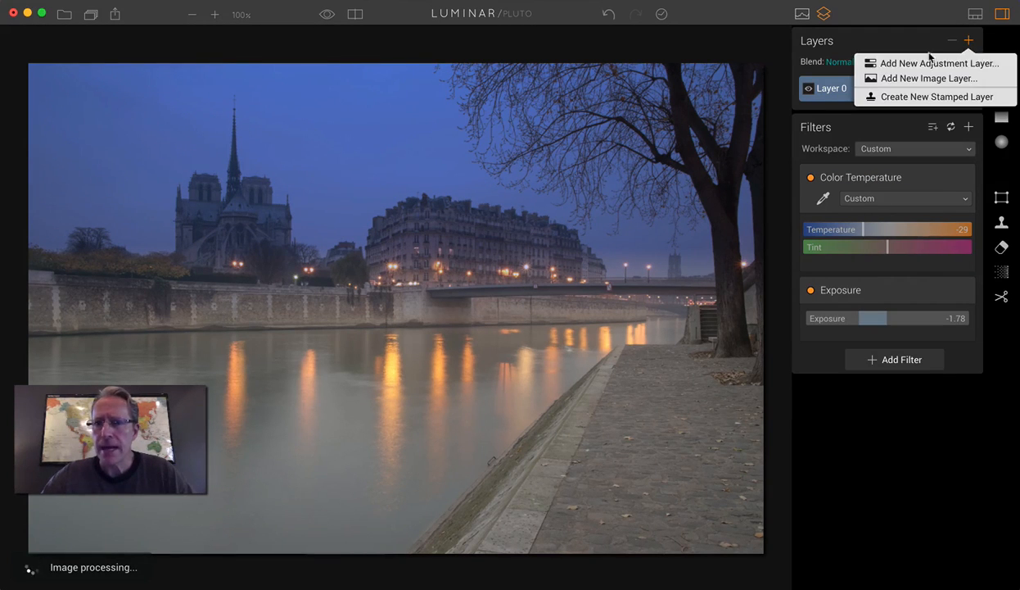
pyautogui.click(882, 64)
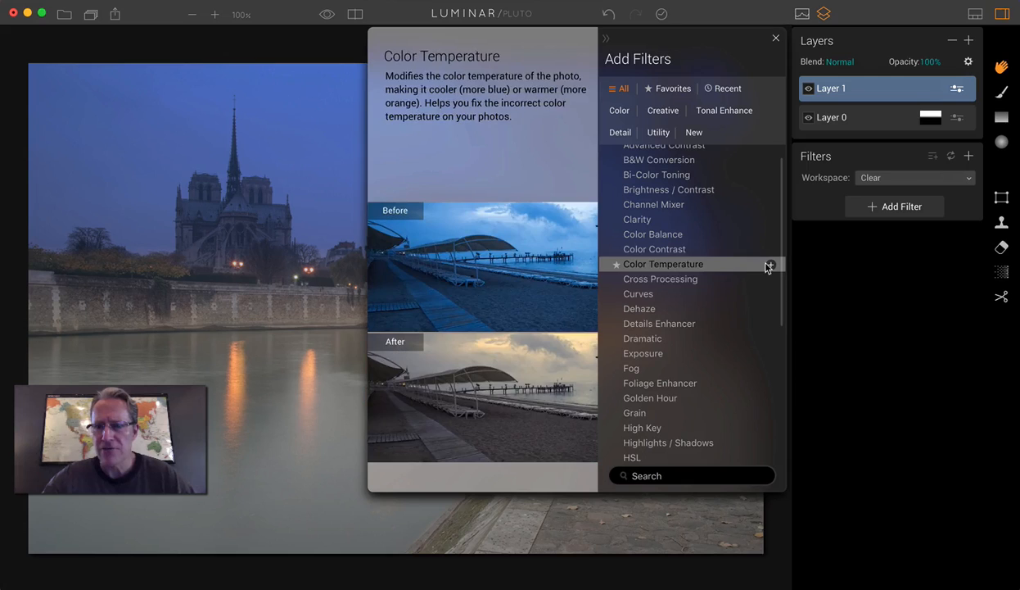
pyautogui.click(757, 264)
pyautogui.click(721, 353)
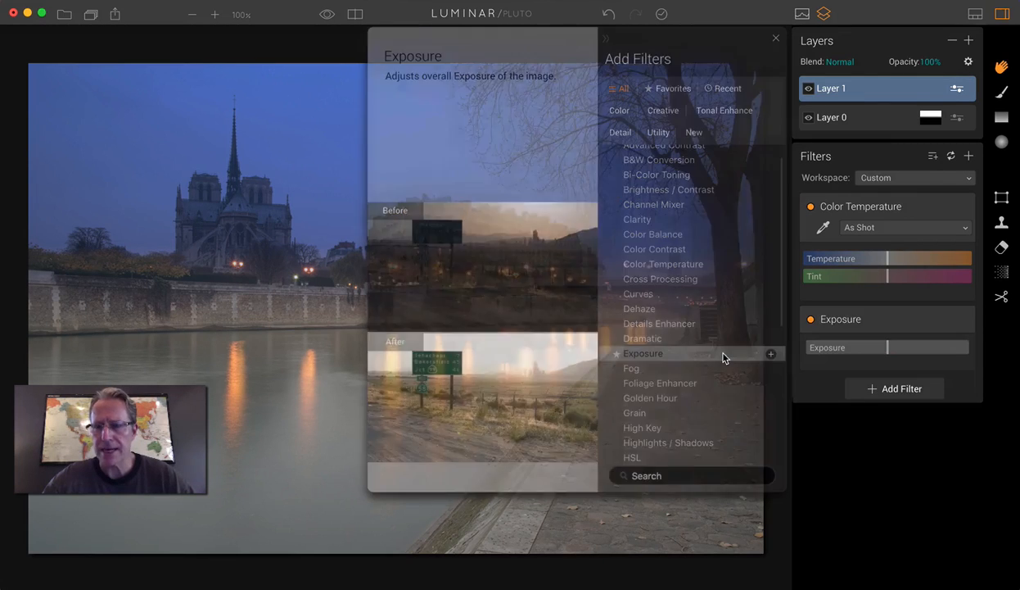
pyautogui.moveTo(882, 257); pyautogui.dragTo(877, 260)
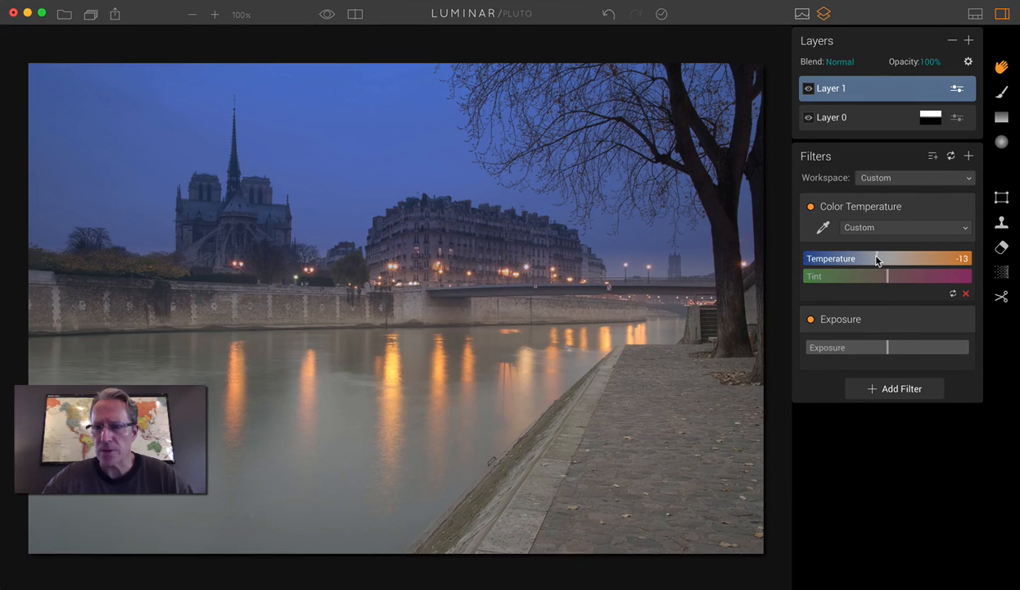
pyautogui.moveTo(886, 348); pyautogui.dragTo(860, 348)
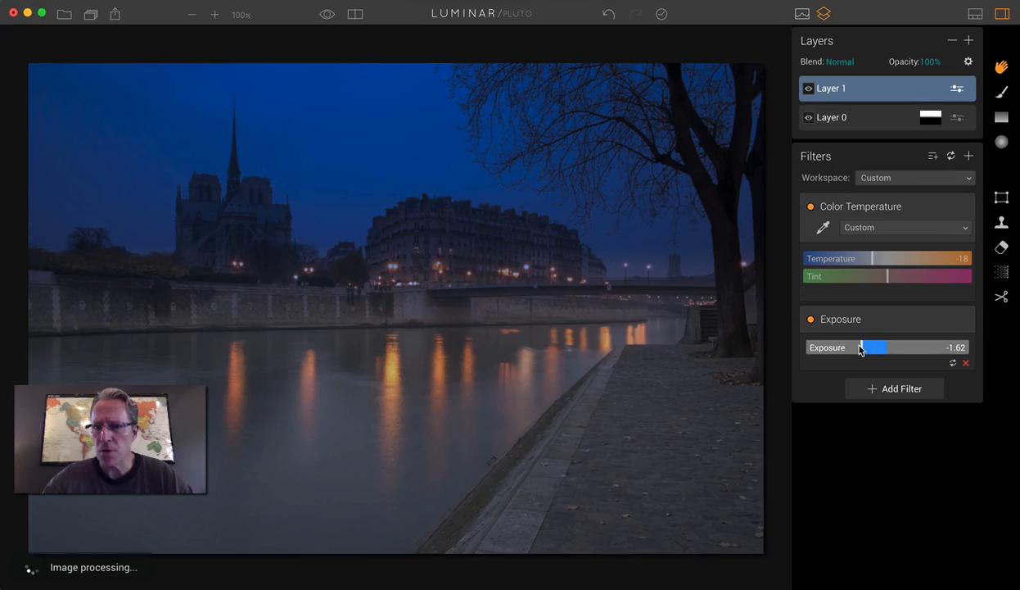
# Draw a gradient mask on Layer 1 that keeps the effect on the water and quay, fading out across the river wall.
pyautogui.click(1001, 118)
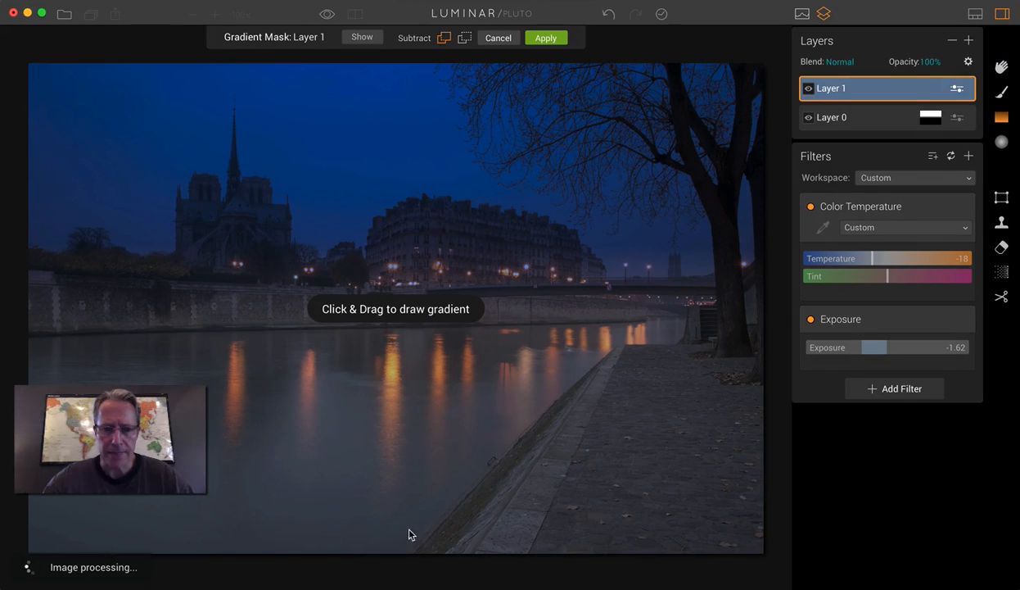
pyautogui.moveTo(409, 528); pyautogui.dragTo(412, 306)
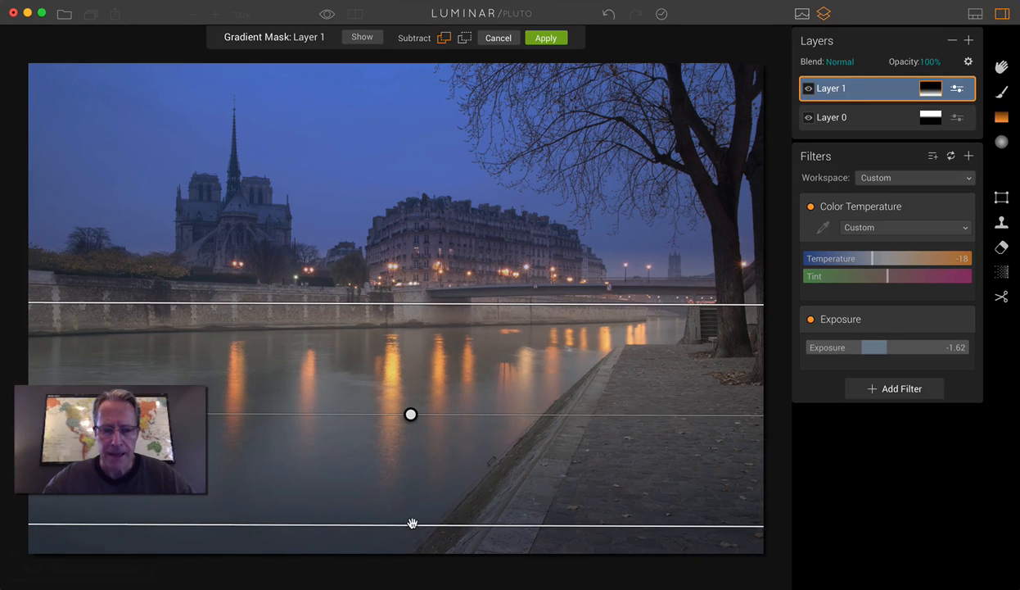
pyautogui.moveTo(411, 525); pyautogui.dragTo(415, 392)
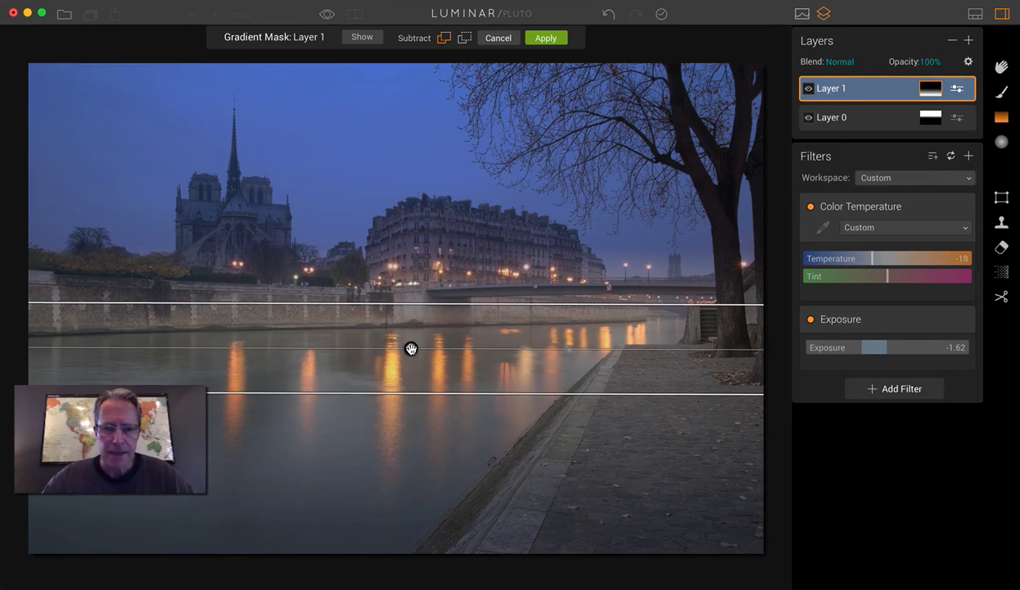
pyautogui.moveTo(410, 348); pyautogui.dragTo(413, 329)
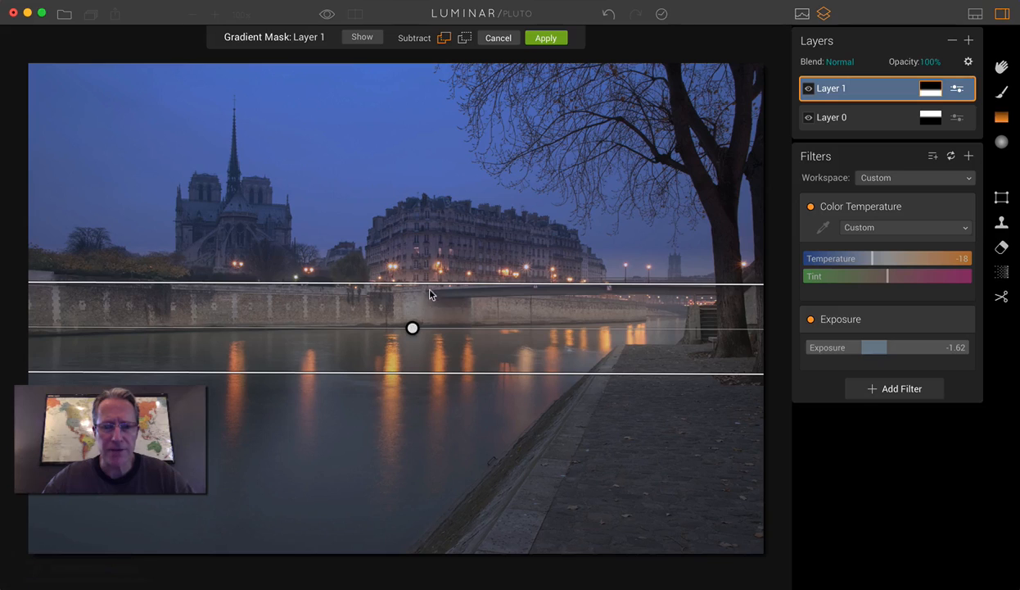
pyautogui.moveTo(430, 284); pyautogui.dragTo(430, 290)
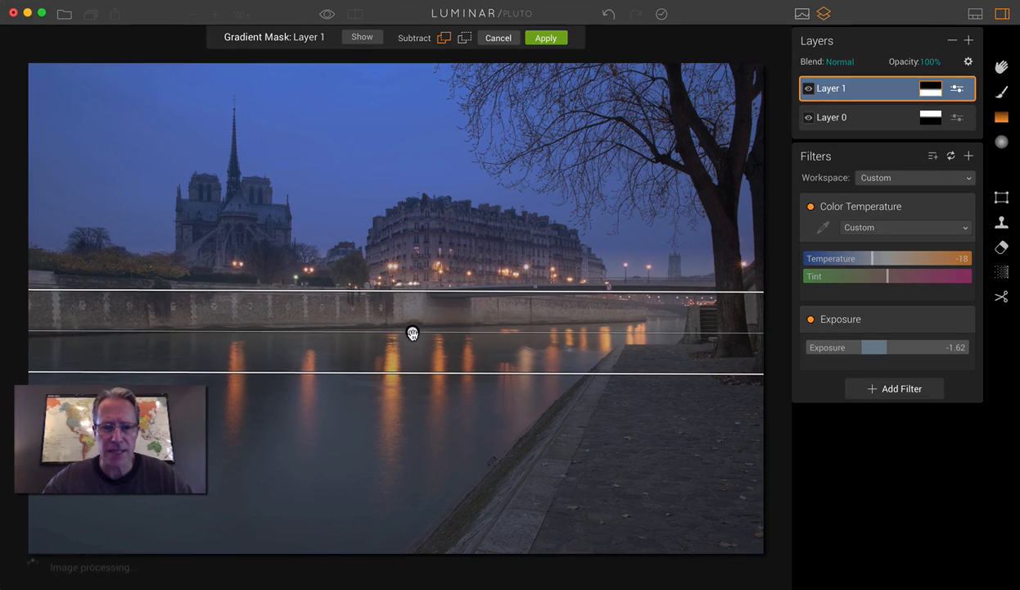
pyautogui.moveTo(412, 333); pyautogui.dragTo(414, 322)
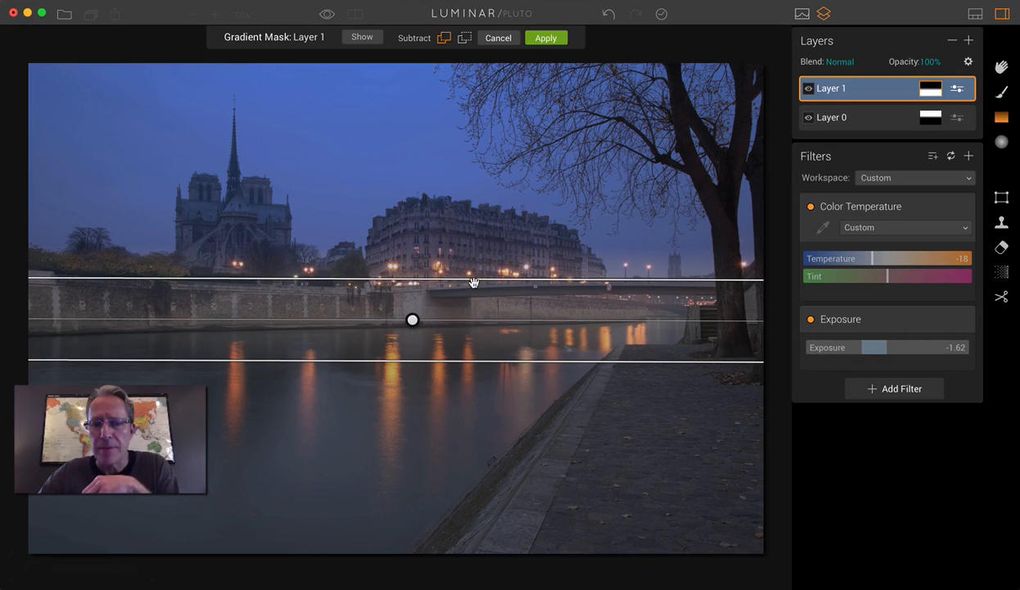
pyautogui.moveTo(473, 283); pyautogui.dragTo(474, 293)
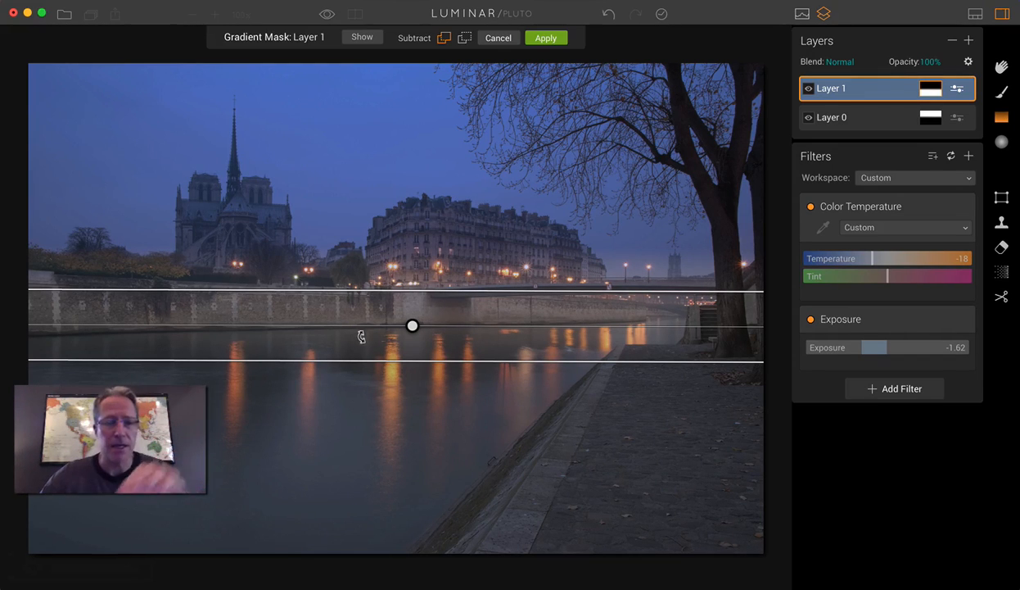
pyautogui.moveTo(414, 361); pyautogui.dragTo(414, 350)
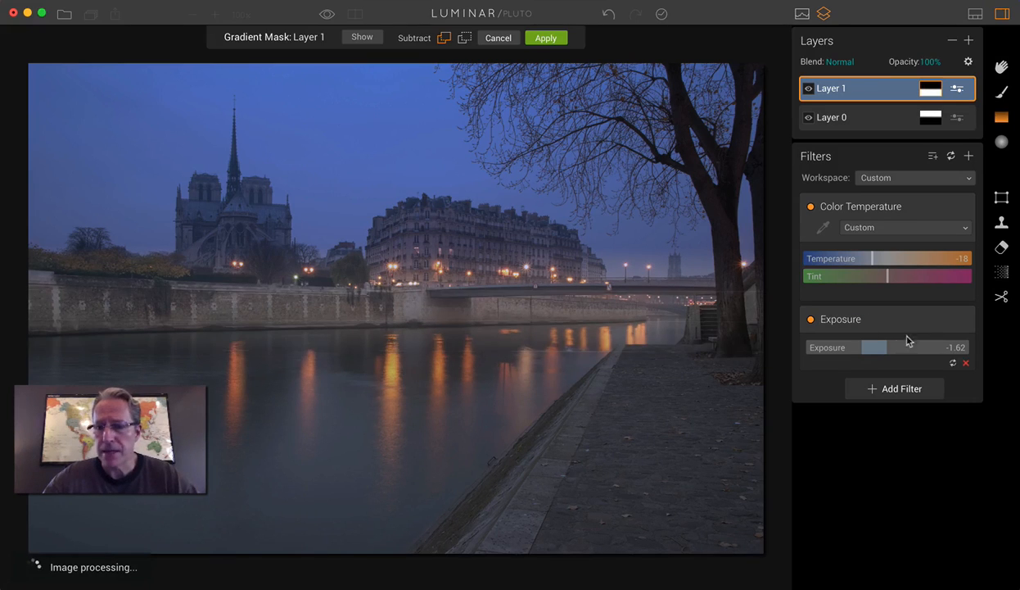
# Set Layer 1's exposure to -2.09, and shift its gradient mask slightly upward before applying it.
pyautogui.moveTo(856, 350); pyautogui.dragTo(854, 350)
pyautogui.moveTo(462, 291)
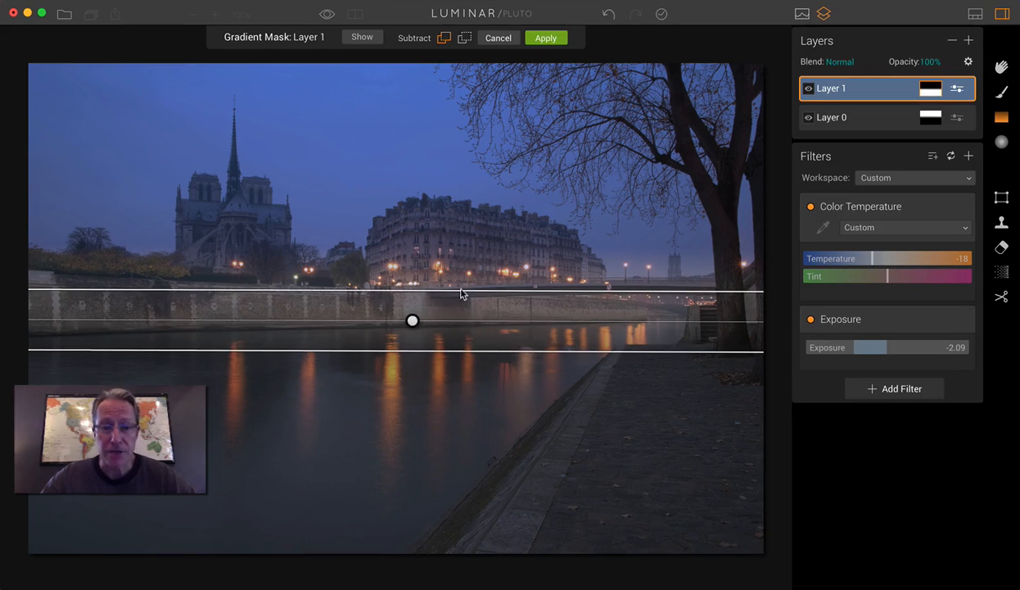
pyautogui.moveTo(414, 320); pyautogui.dragTo(412, 312)
pyautogui.click(547, 37)
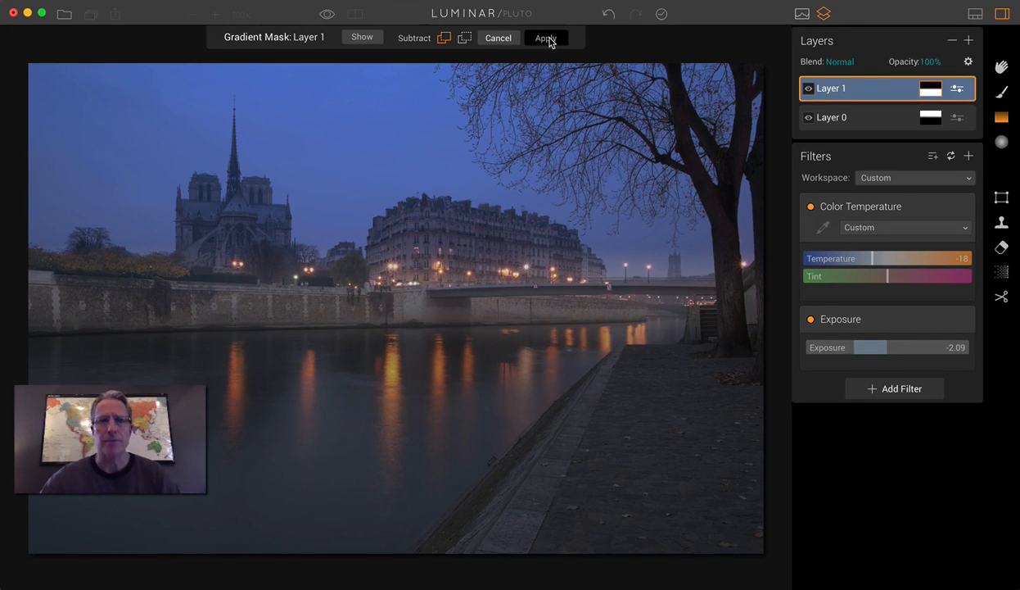
# Compare the original and edited photo in the split before/after view, and return to the full edited image.
pyautogui.click(355, 15)
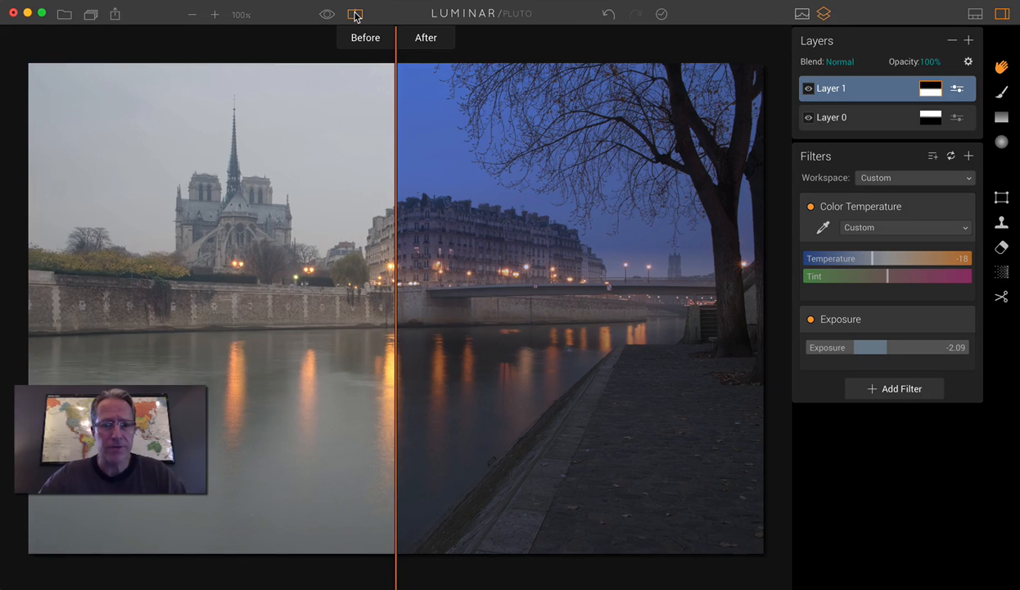
pyautogui.click(355, 14)
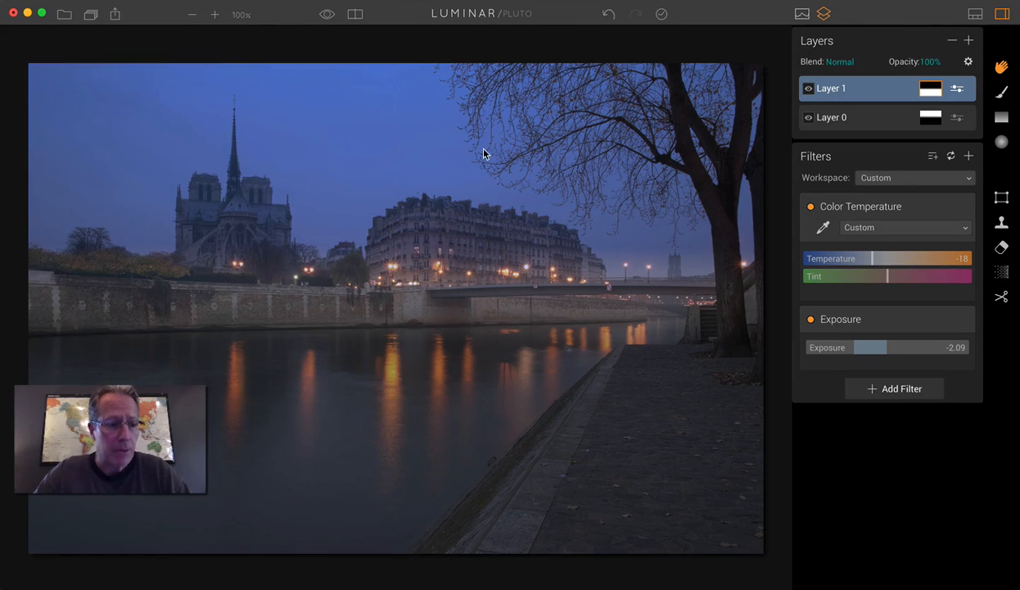
# Add another adjustment layer above Layer 1 and close the filter list without adding a filter.
pyautogui.click(969, 41)
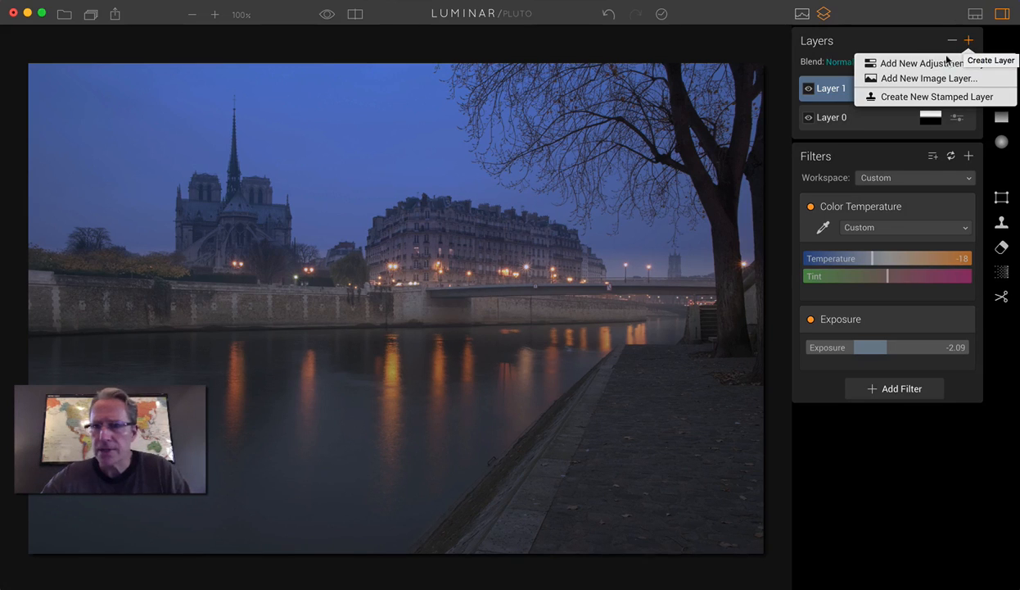
pyautogui.click(963, 64)
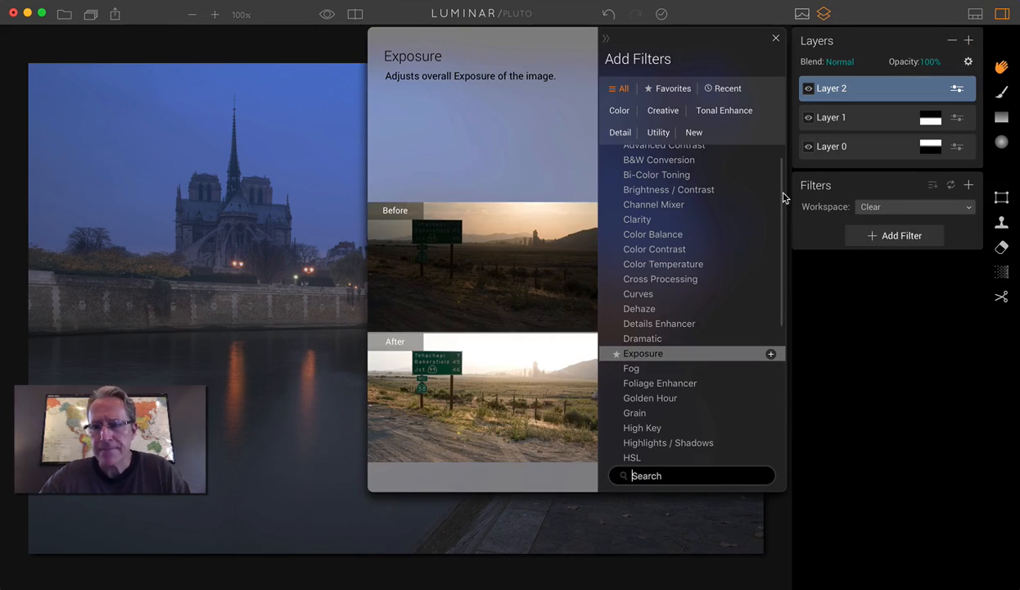
pyautogui.click(777, 40)
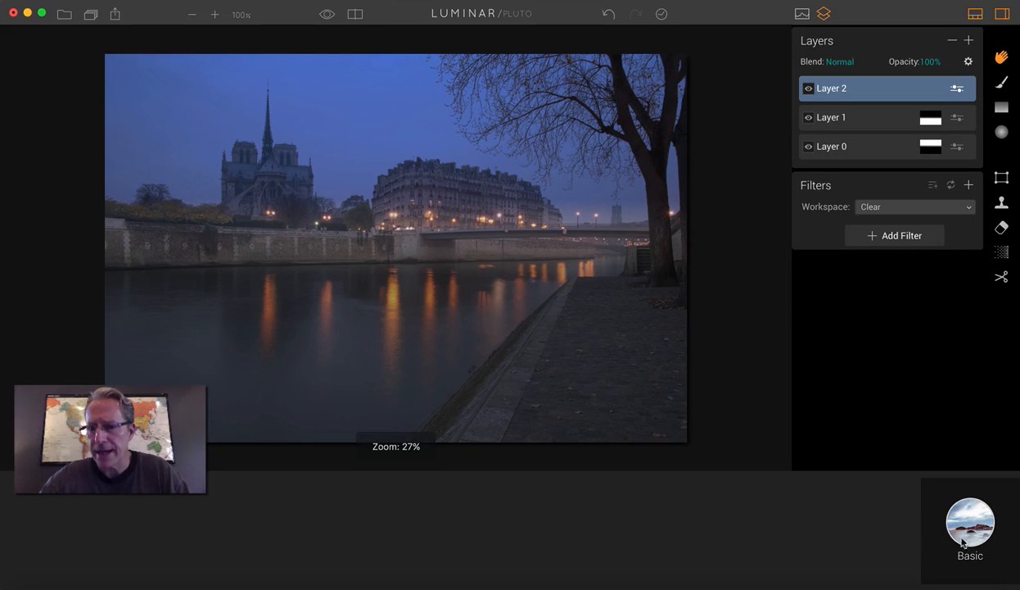
# Apply the Rue des Rosiers preset from the A Moveable Feast collection to Layer 2, and hide the preset strip.
pyautogui.click(962, 501)
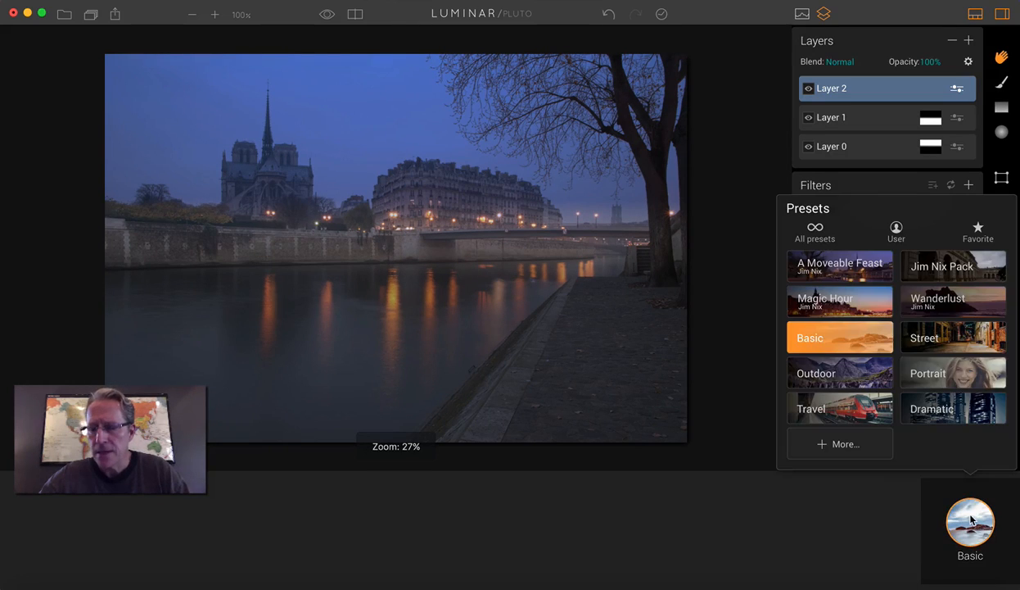
pyautogui.click(843, 264)
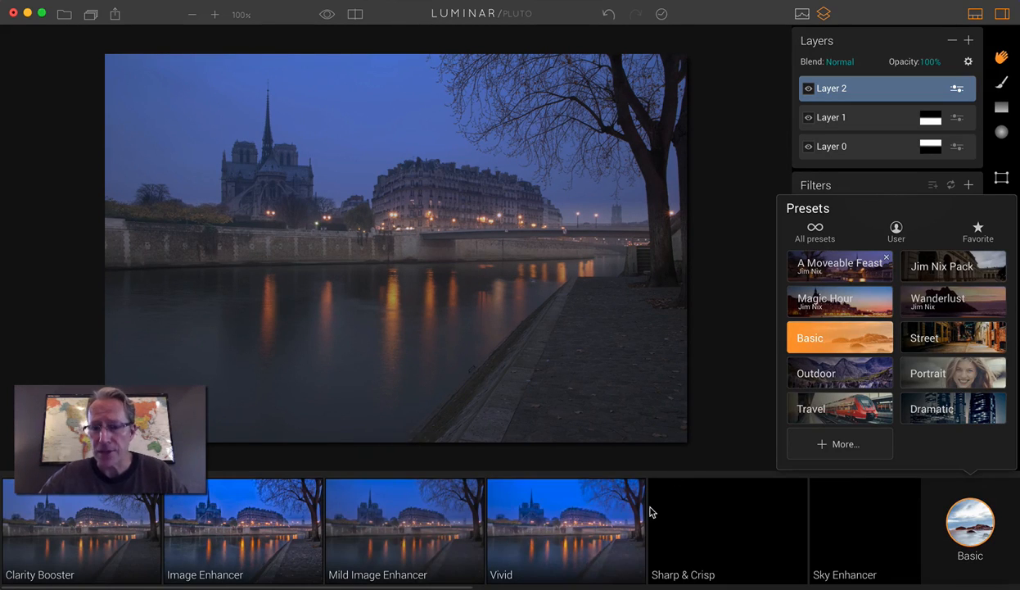
pyautogui.hscroll(10, 649, 512)
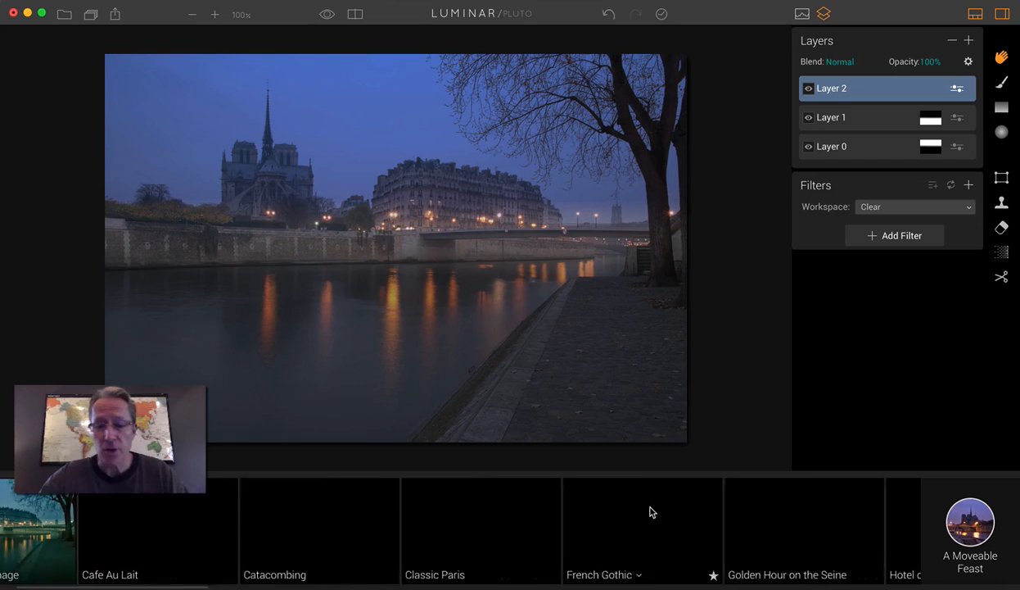
pyautogui.hscroll(2, 649, 512)
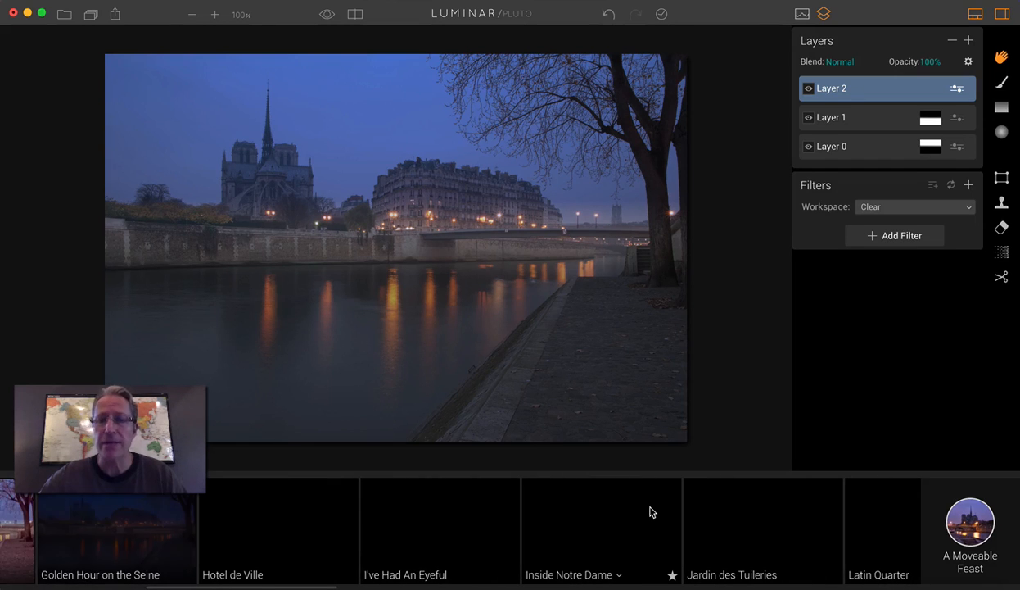
pyautogui.hscroll(10, 651, 512)
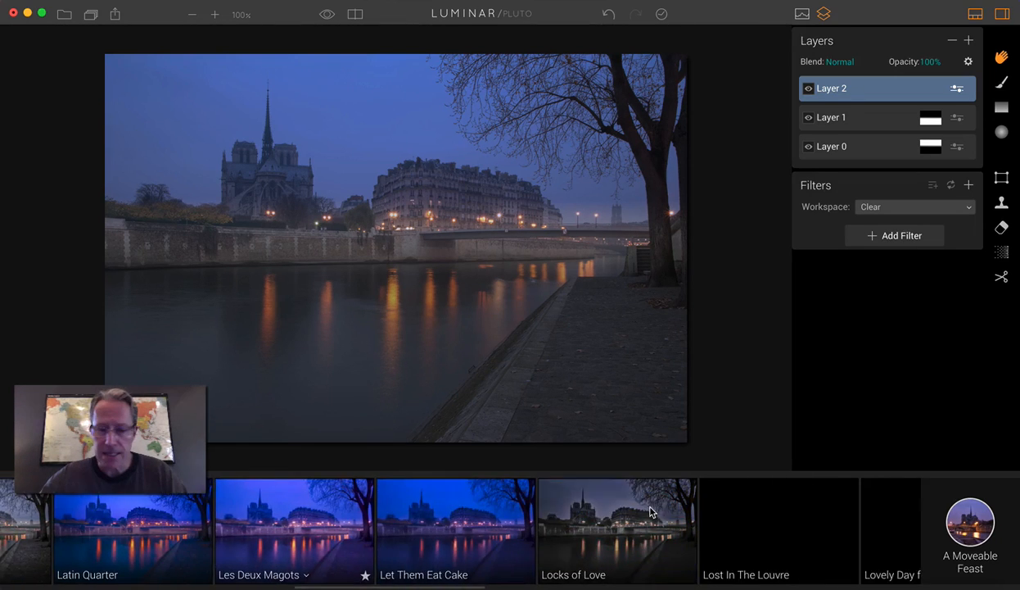
pyautogui.hscroll(10, 651, 512)
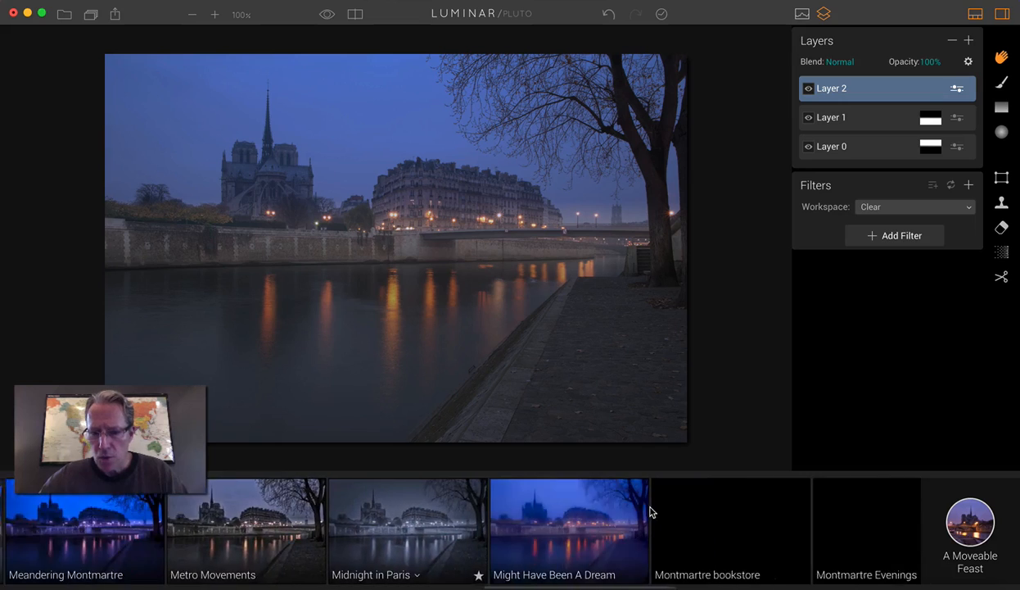
pyautogui.hscroll(10, 651, 512)
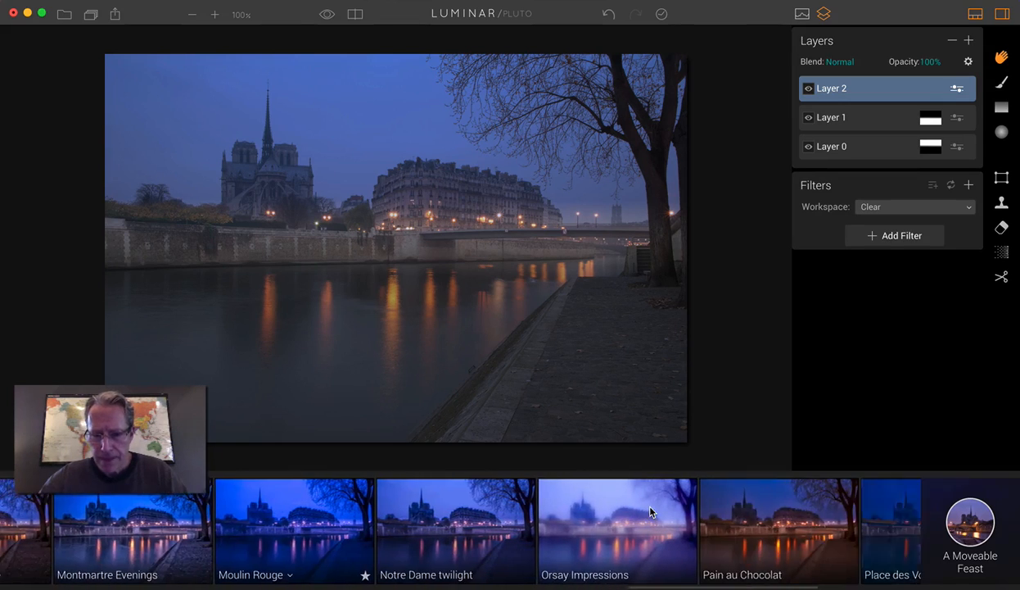
pyautogui.hscroll(7, 651, 512)
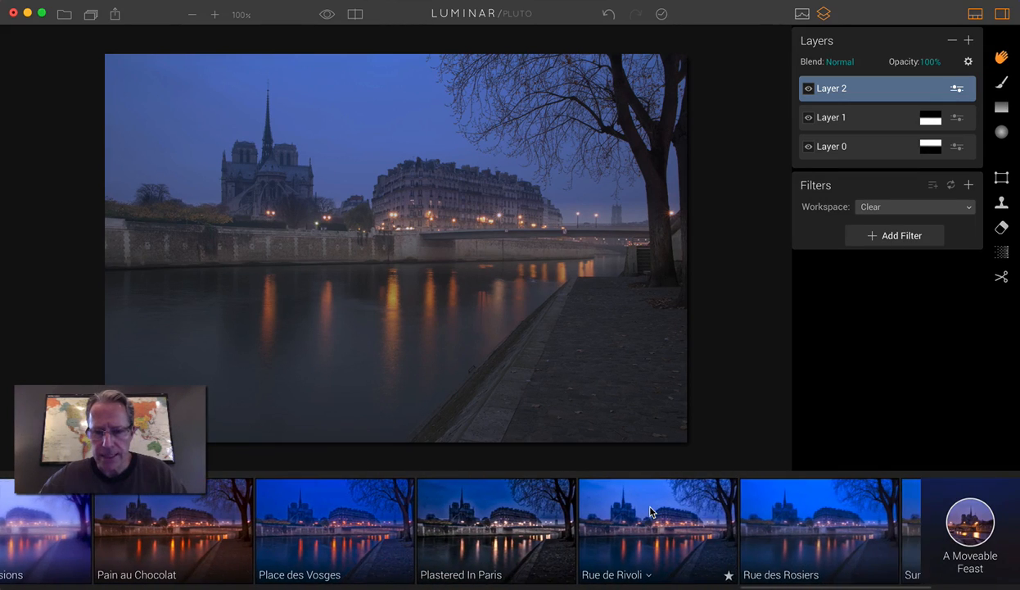
pyautogui.click(740, 483)
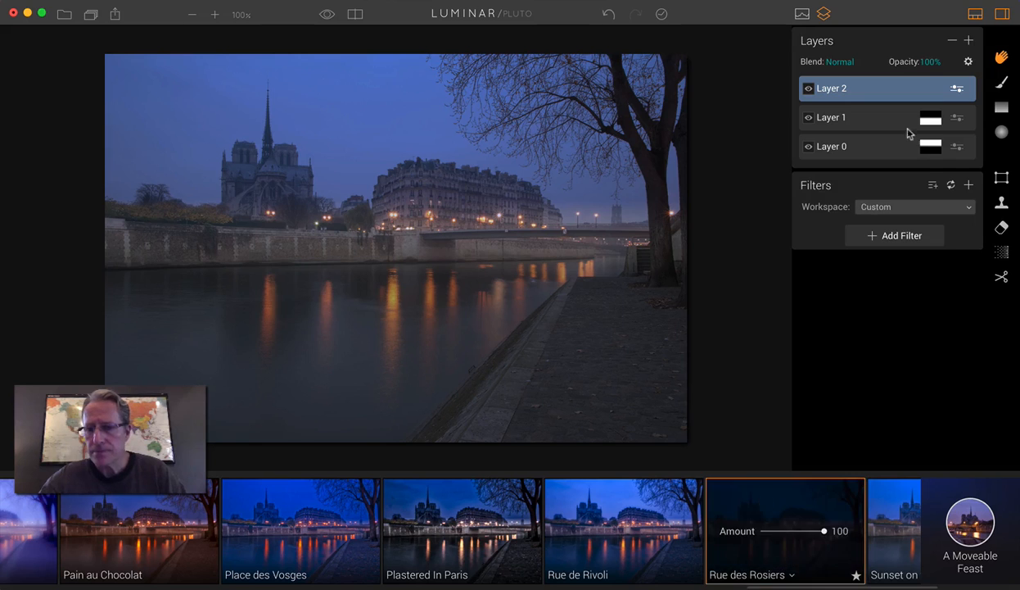
pyautogui.click(976, 14)
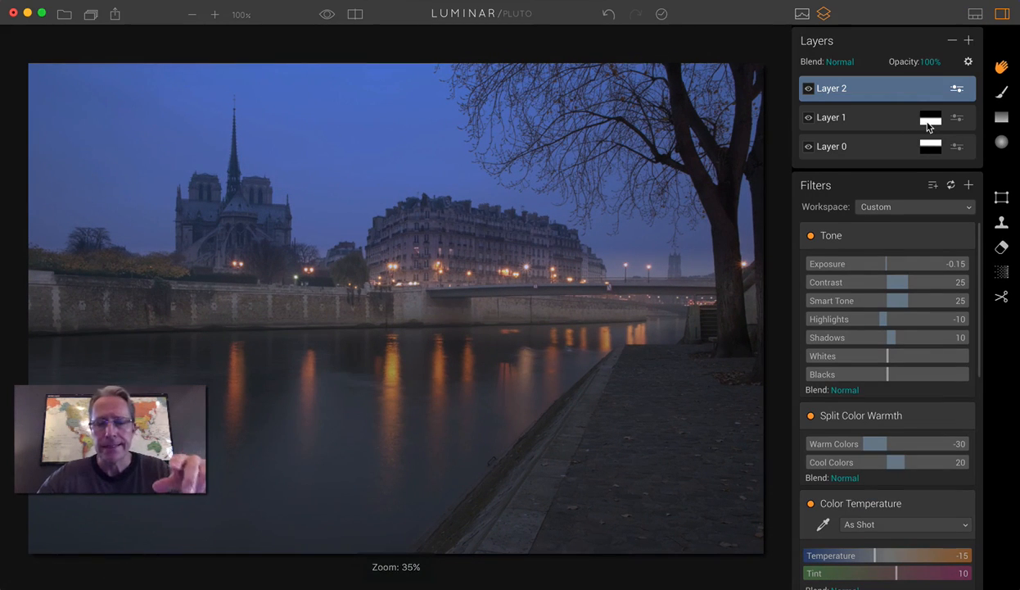
# Reduce Layer 2's opacity to 52%.
pyautogui.click(939, 64)
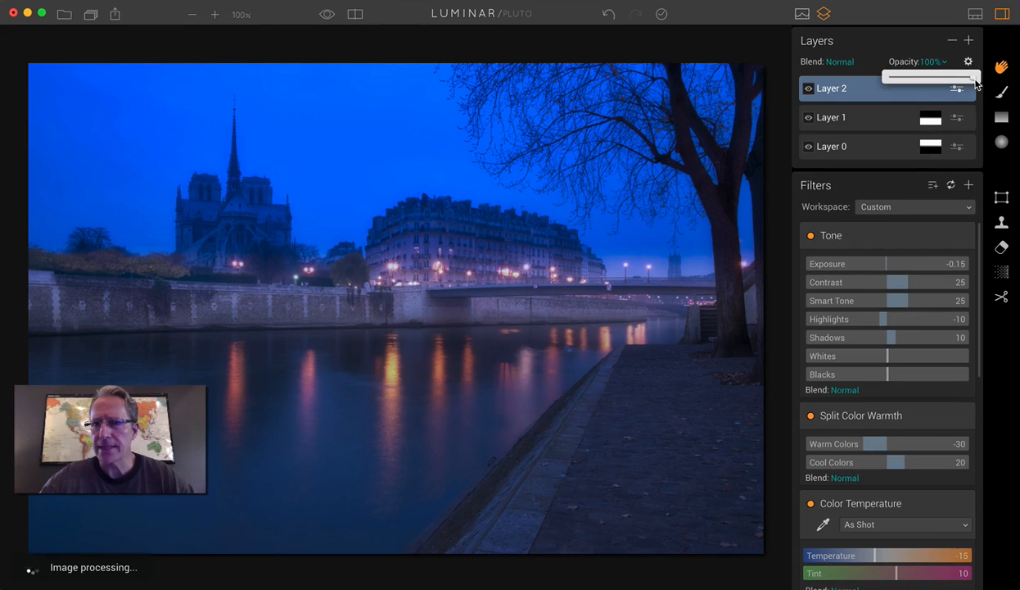
pyautogui.moveTo(965, 77); pyautogui.dragTo(939, 77)
pyautogui.click(925, 45)
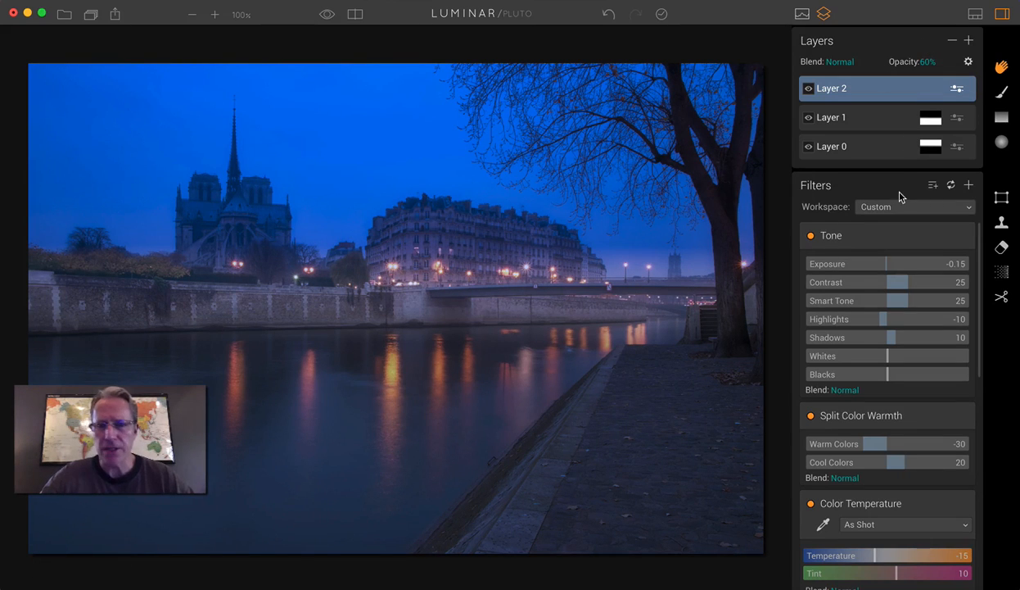
pyautogui.click(928, 63)
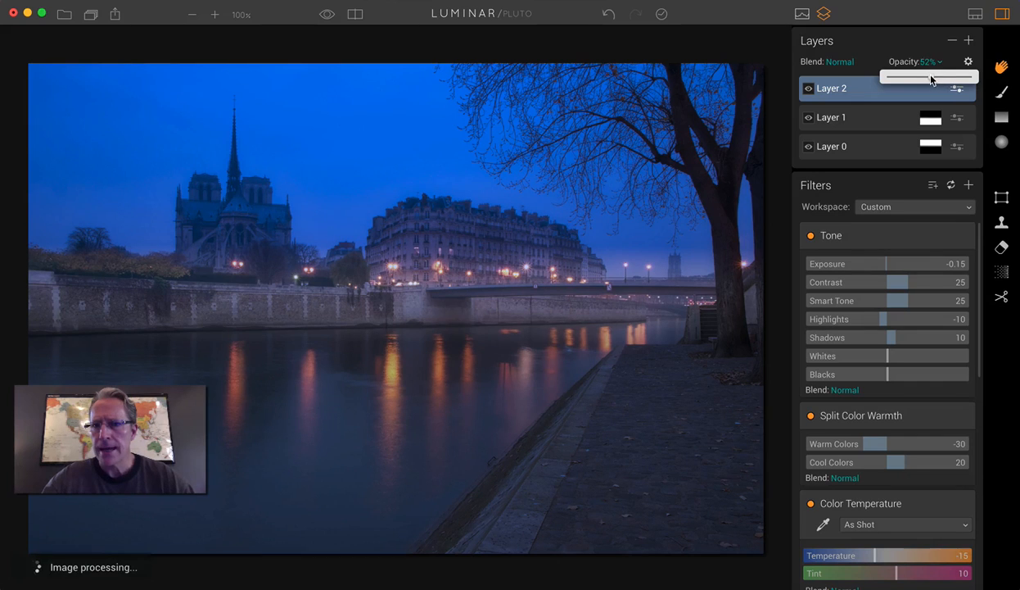
pyautogui.moveTo(933, 80); pyautogui.dragTo(910, 80)
pyautogui.click(895, 47)
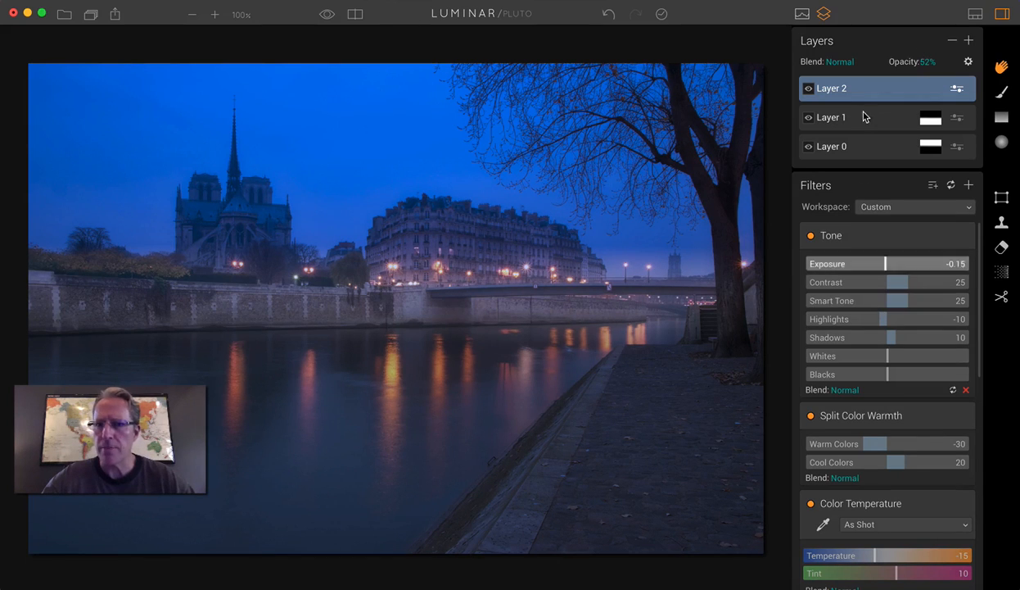
# Set the color temperature to -23 on Layer 0 and to -14 on Layer 1.
pyautogui.click(860, 147)
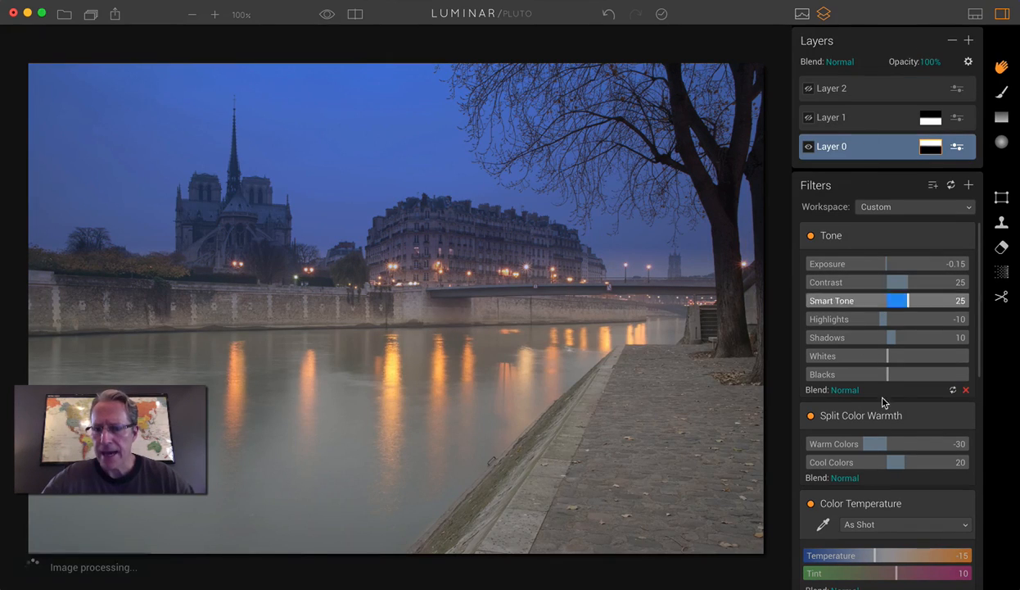
pyautogui.scroll(-3, 854, 441)
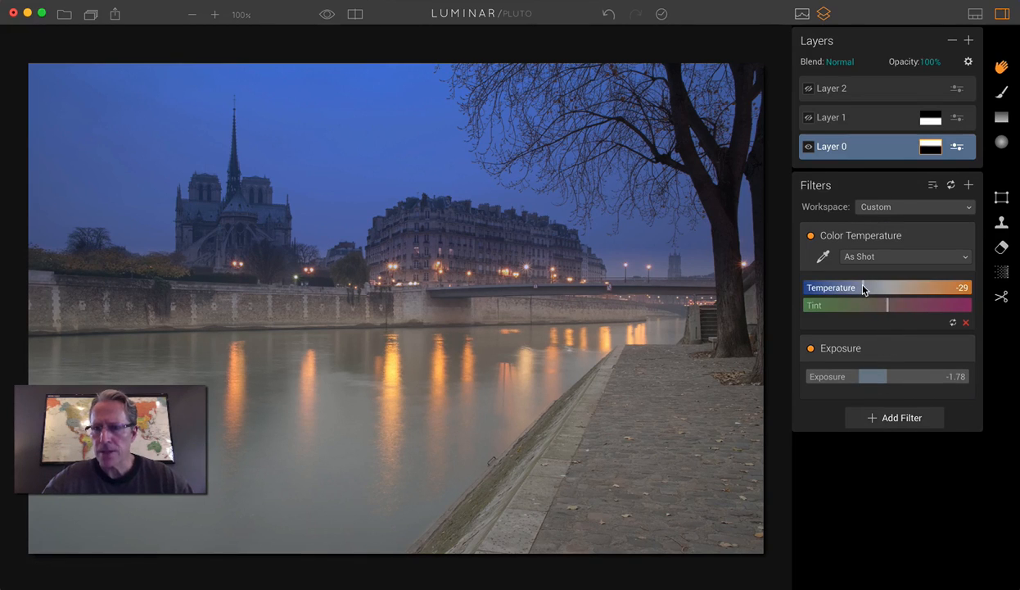
pyautogui.moveTo(863, 289); pyautogui.dragTo(865, 289)
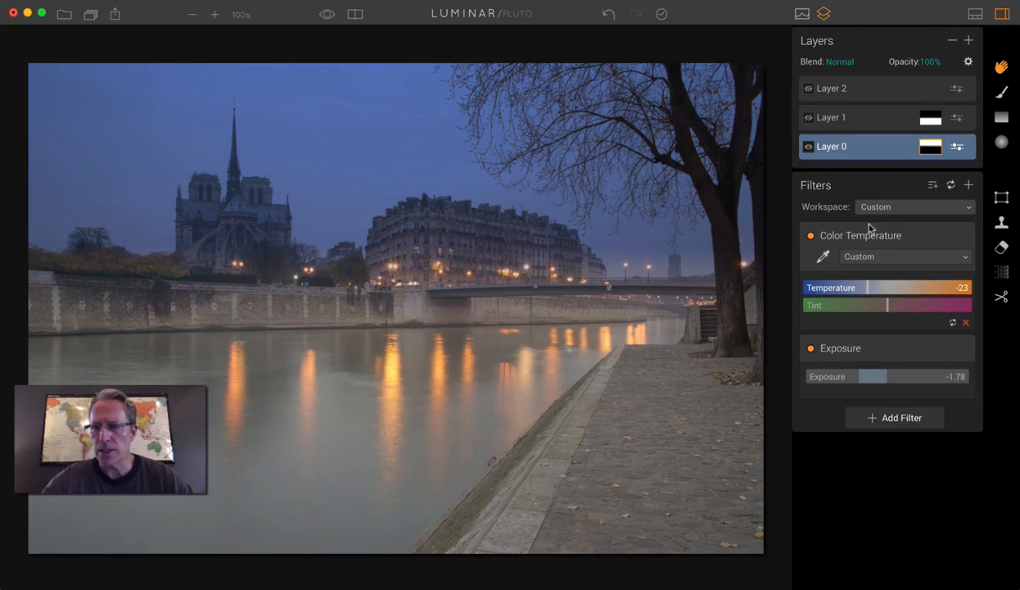
pyautogui.click(867, 128)
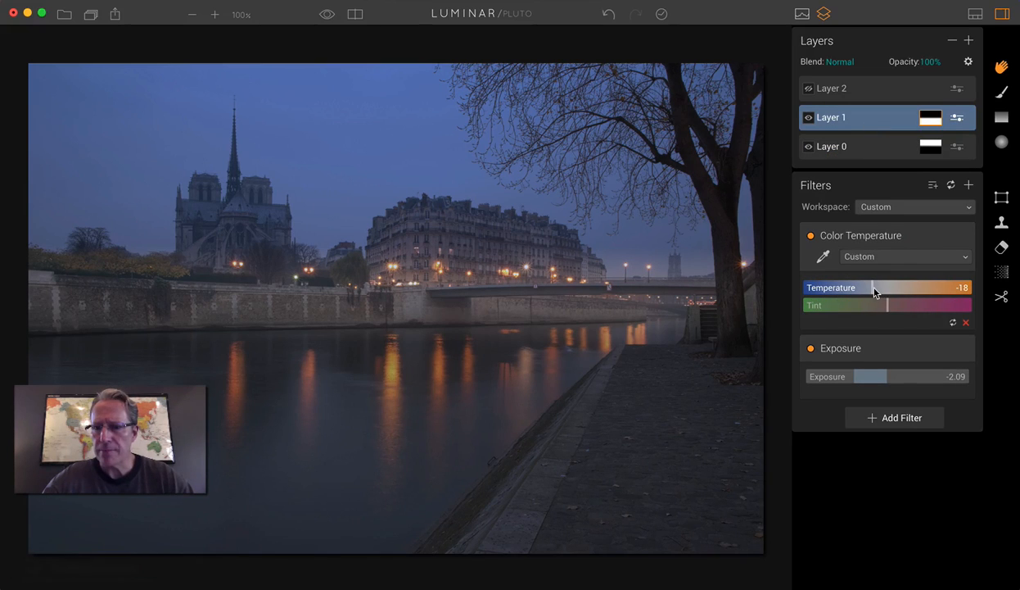
pyautogui.moveTo(874, 293); pyautogui.dragTo(877, 292)
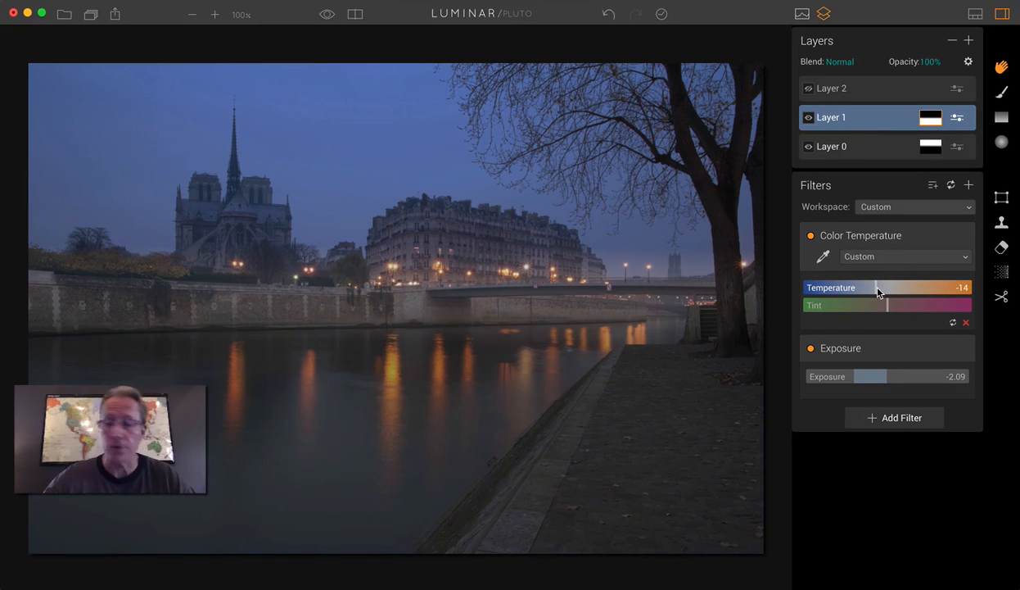
# Add a new adjustment layer above Layer 2 with an HSL filter.
pyautogui.click(883, 87)
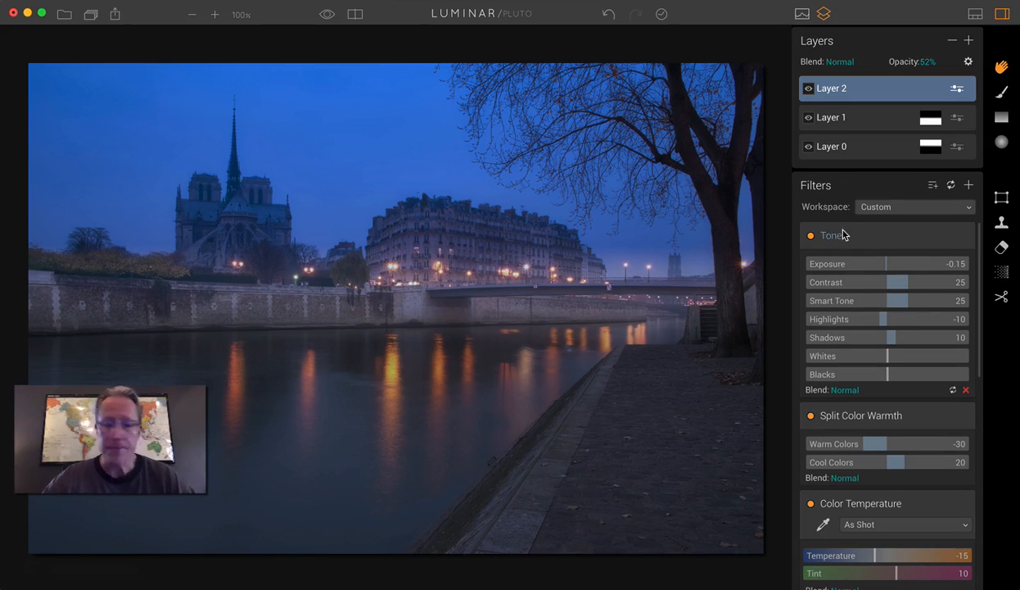
pyautogui.click(968, 41)
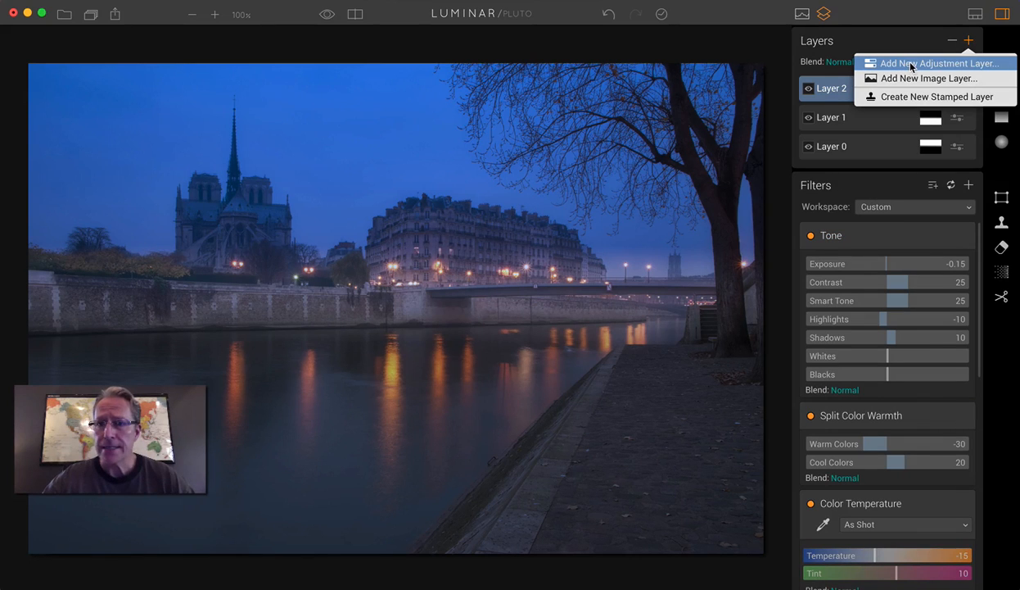
pyautogui.click(910, 66)
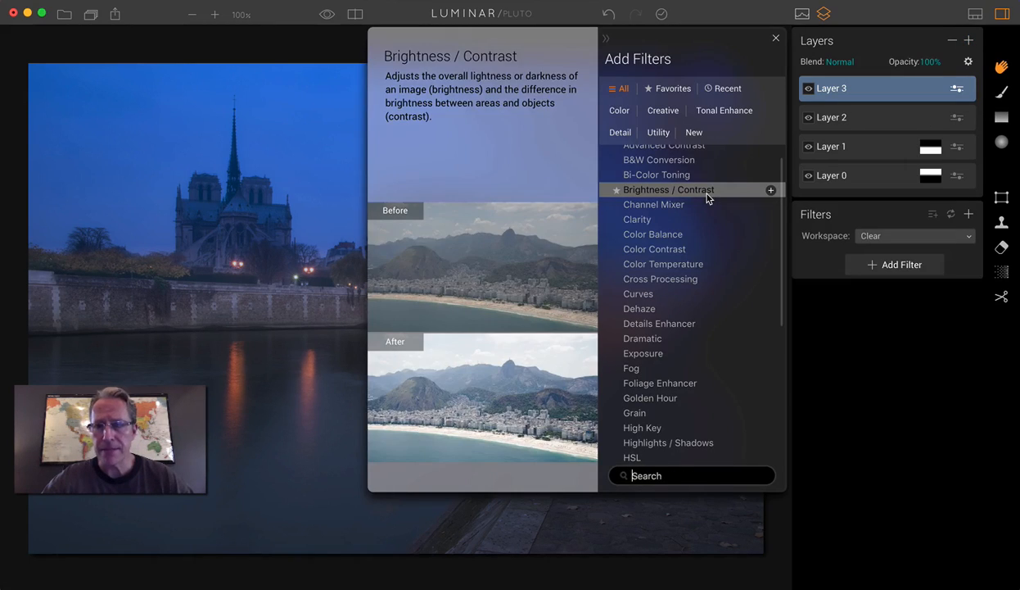
pyautogui.scroll(-3, 664, 373)
pyautogui.click(638, 396)
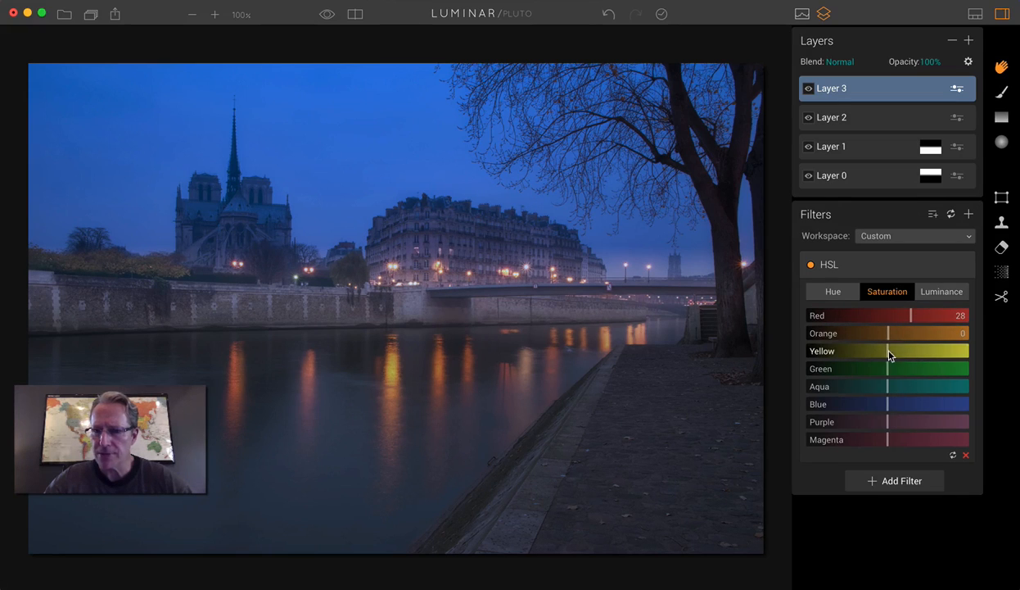
# Set the HSL saturation on Layer 3 to 40 for red, 48 for orange and 32 for yellow.
pyautogui.moveTo(892, 353); pyautogui.dragTo(922, 322)
pyautogui.moveTo(921, 334); pyautogui.dragTo(929, 341)
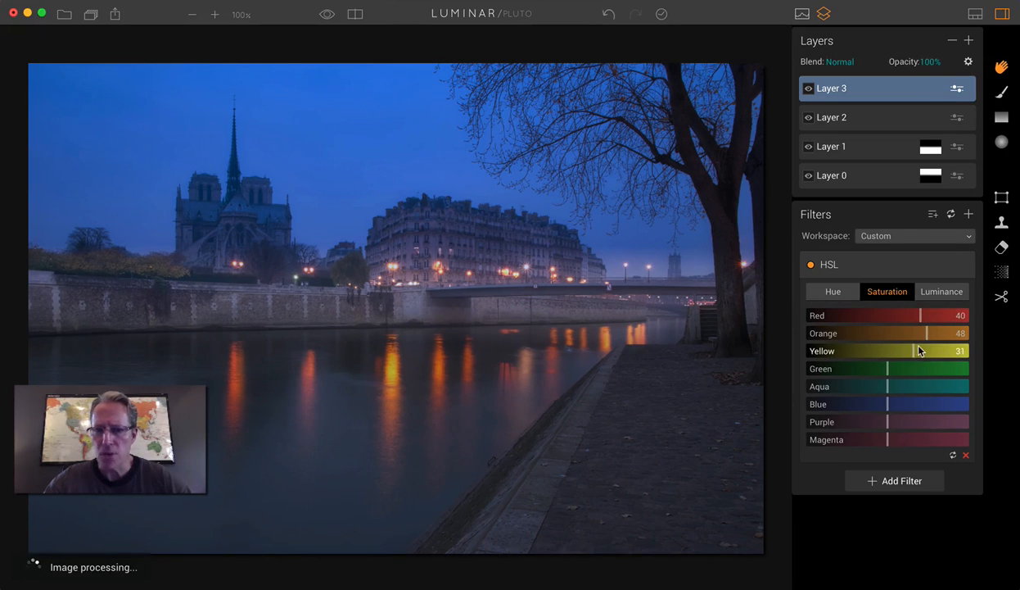
pyautogui.click(919, 349)
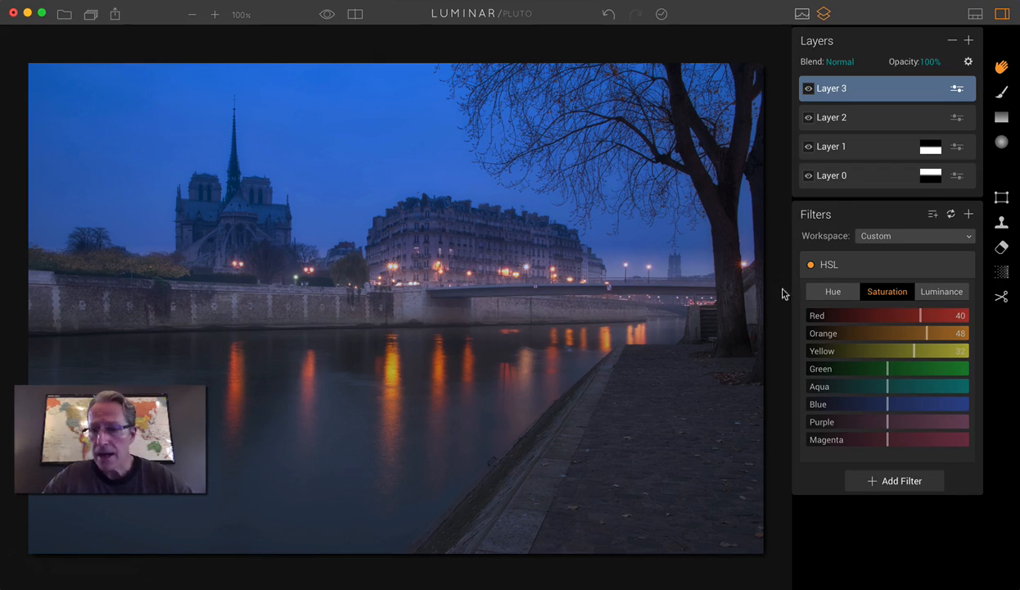
# Set the HSL luminance of red to 12, raise orange and yellow slightly, and lower blue to -35.
pyautogui.click(944, 295)
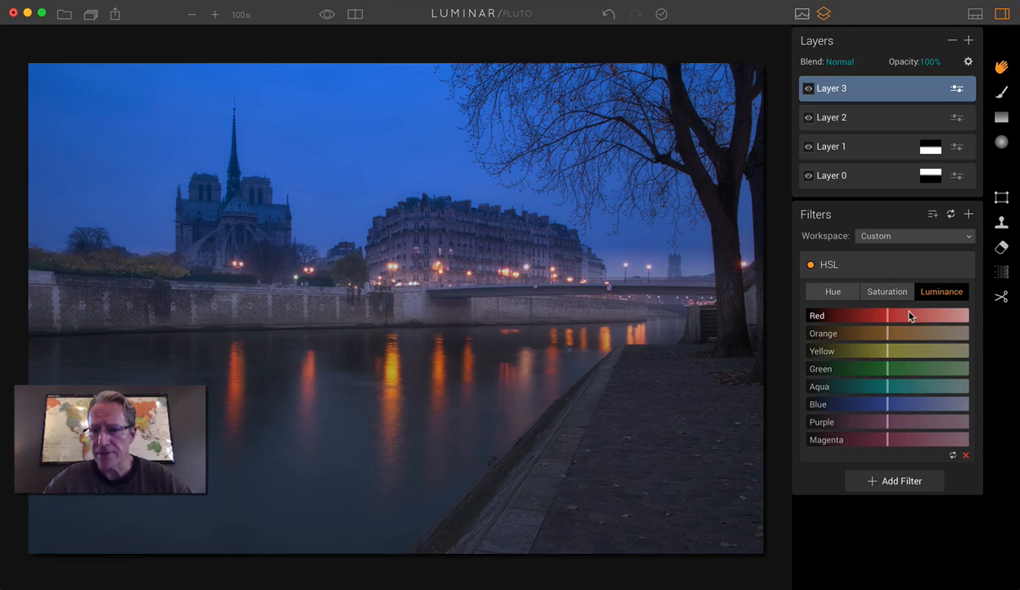
pyautogui.moveTo(889, 314); pyautogui.dragTo(897, 334)
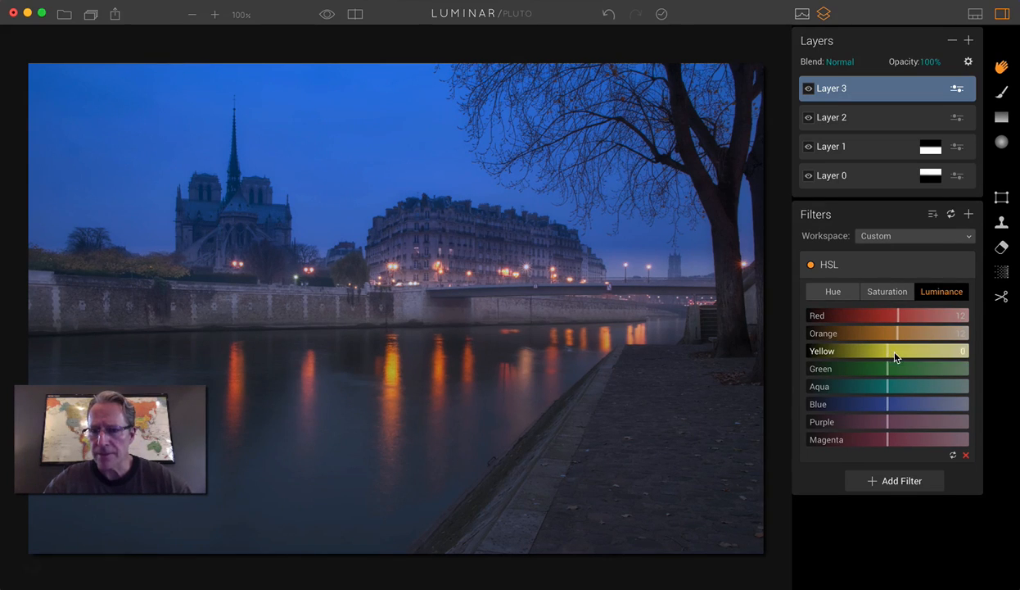
pyautogui.moveTo(887, 403); pyautogui.dragTo(860, 405)
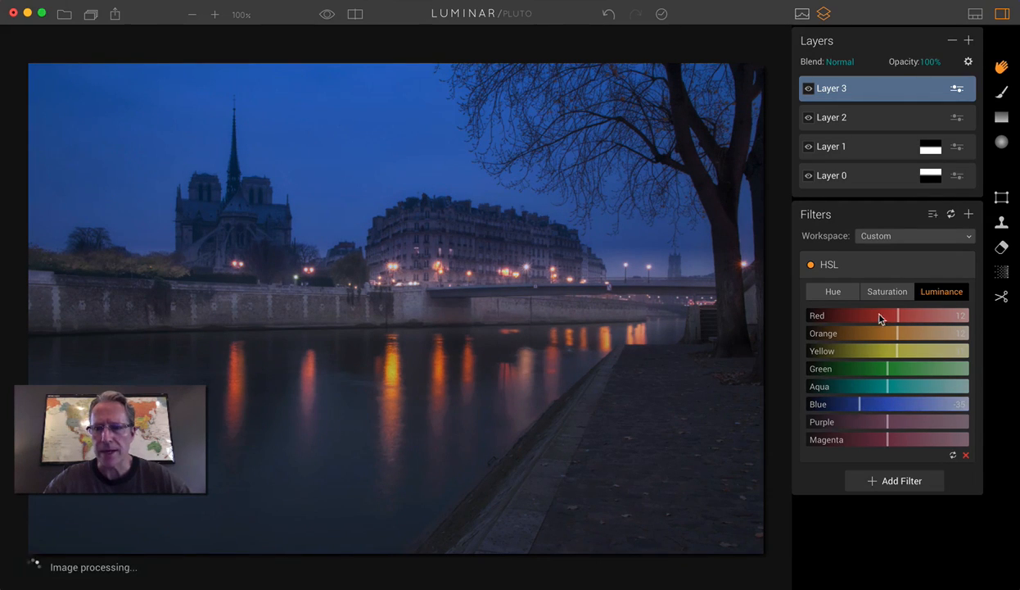
# Set the HSL blue saturation to -17, and check the edit against the original in the split before/after view.
pyautogui.click(874, 292)
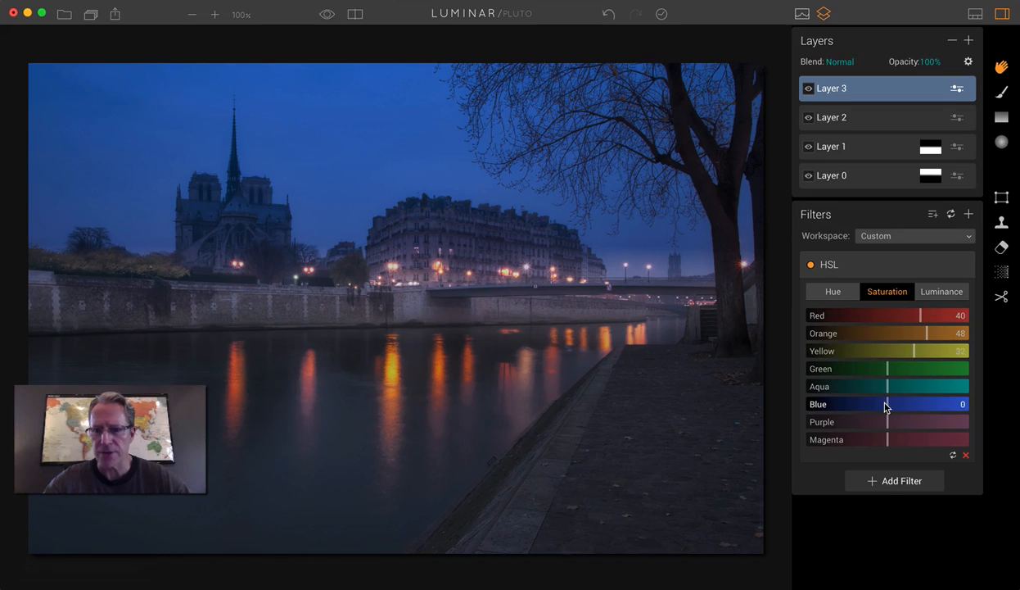
pyautogui.moveTo(877, 407); pyautogui.dragTo(875, 407)
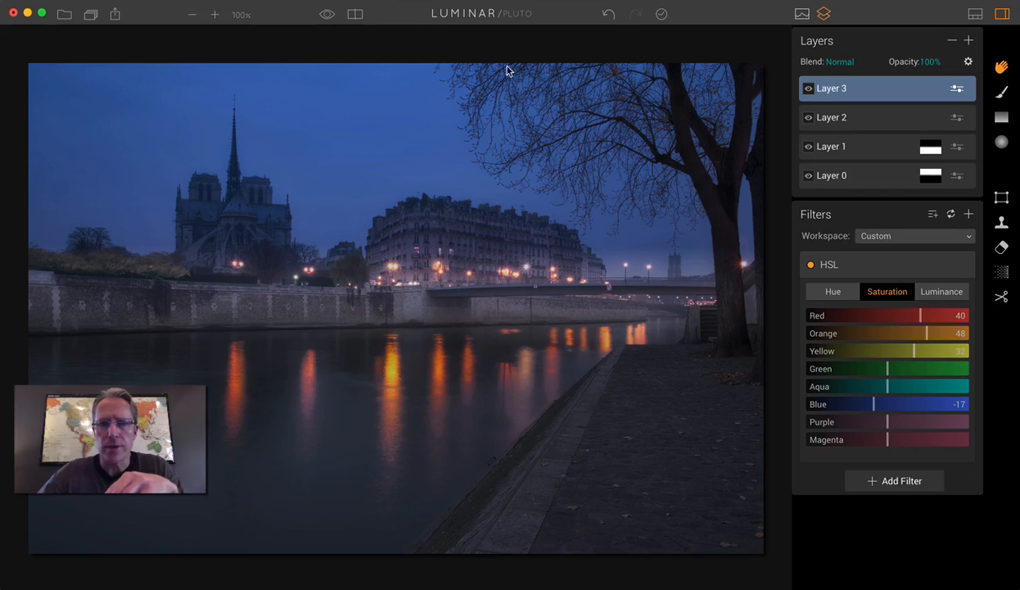
pyautogui.click(355, 15)
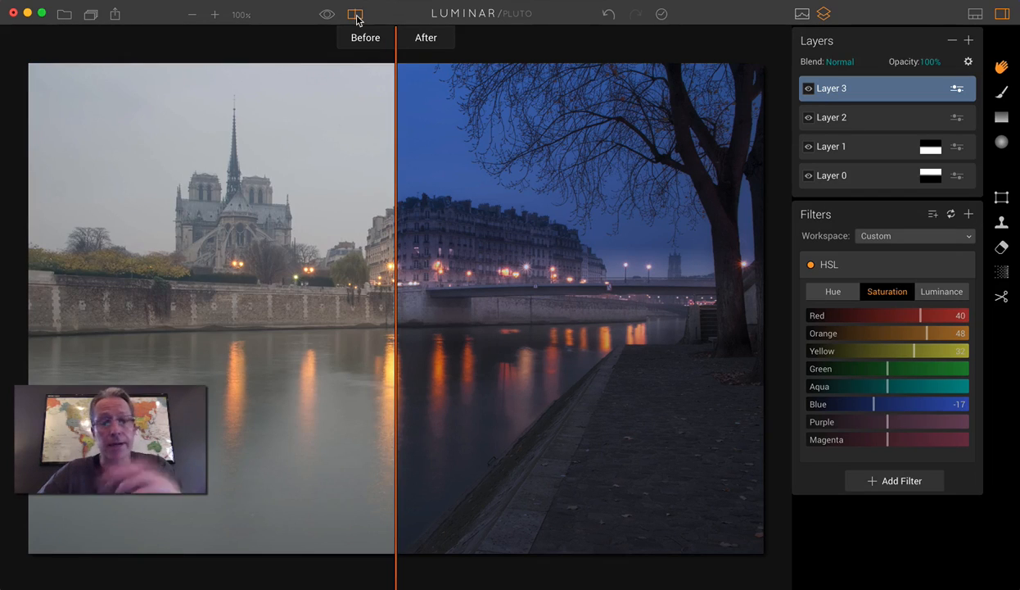
pyautogui.click(355, 16)
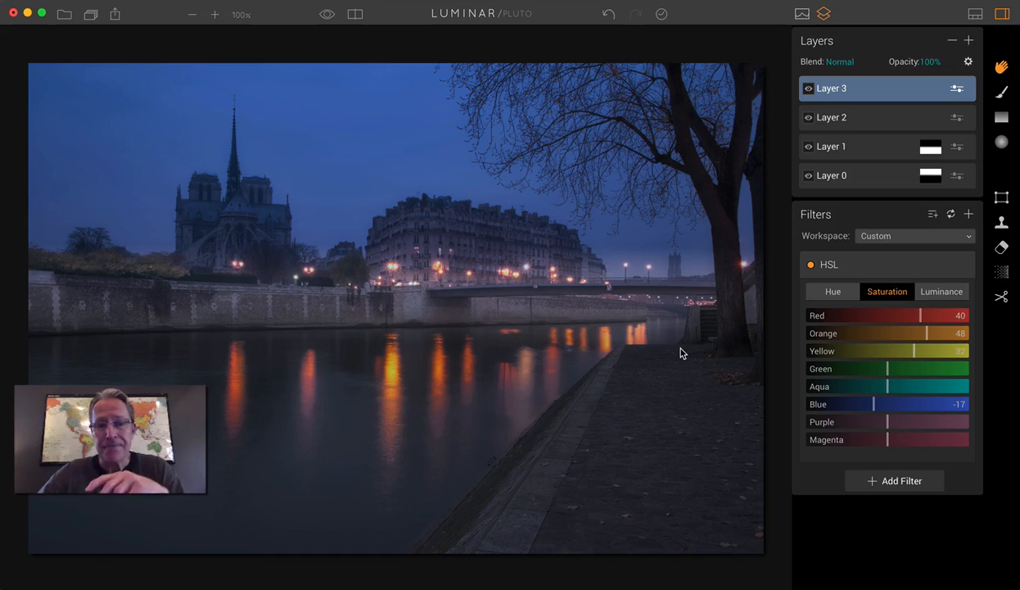
# Add a new adjustment layer above Layer 3 with Color Temperature and Exposure filters.
pyautogui.click(969, 40)
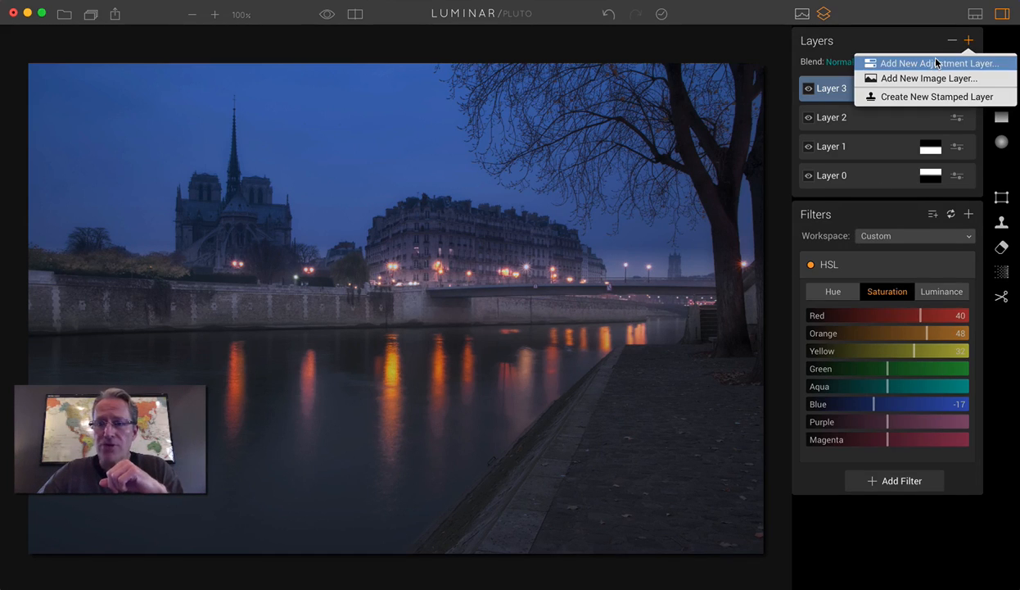
pyautogui.click(936, 63)
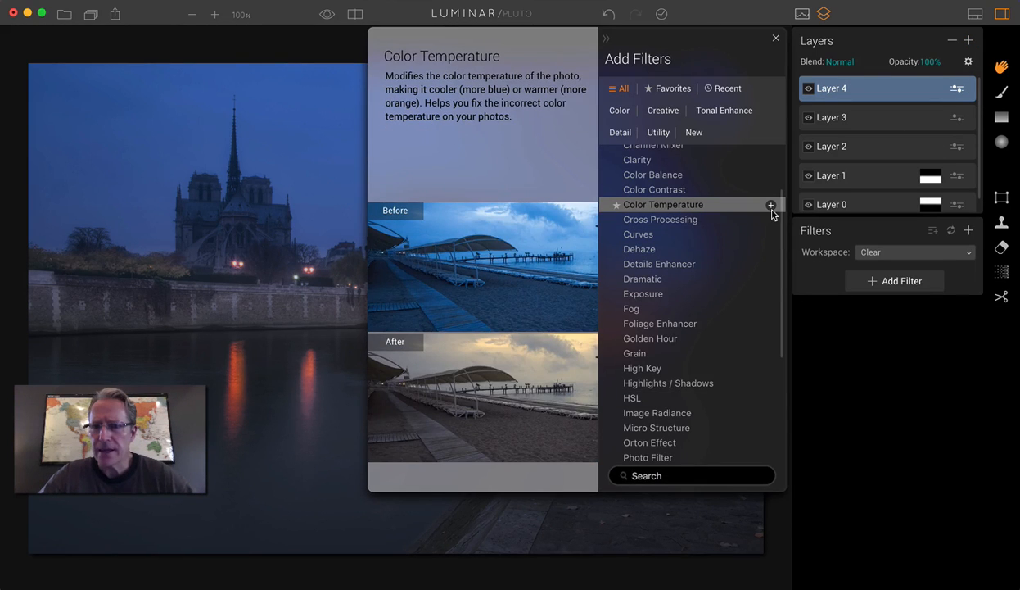
pyautogui.click(771, 205)
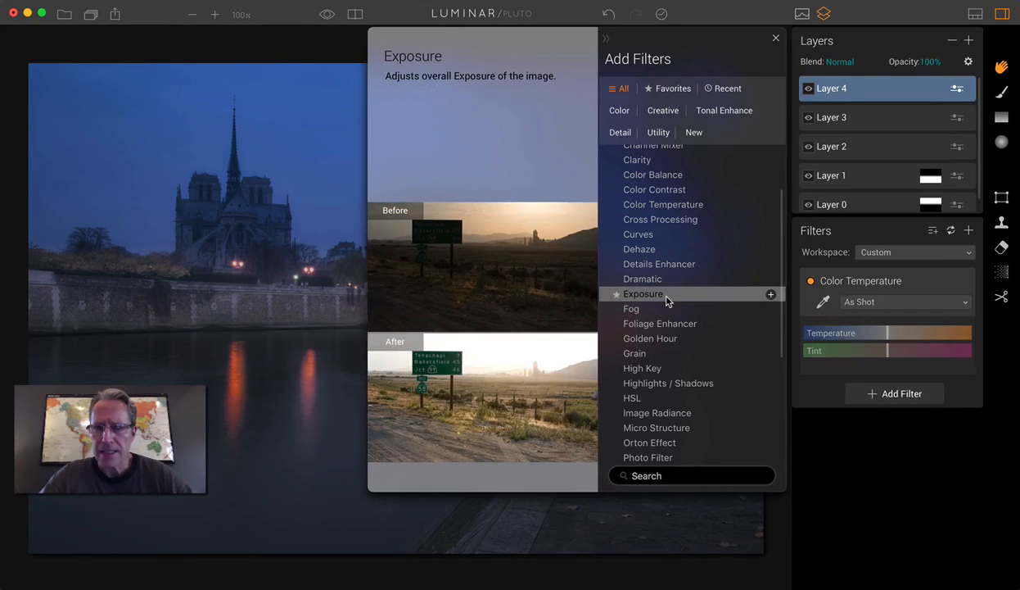
pyautogui.click(866, 443)
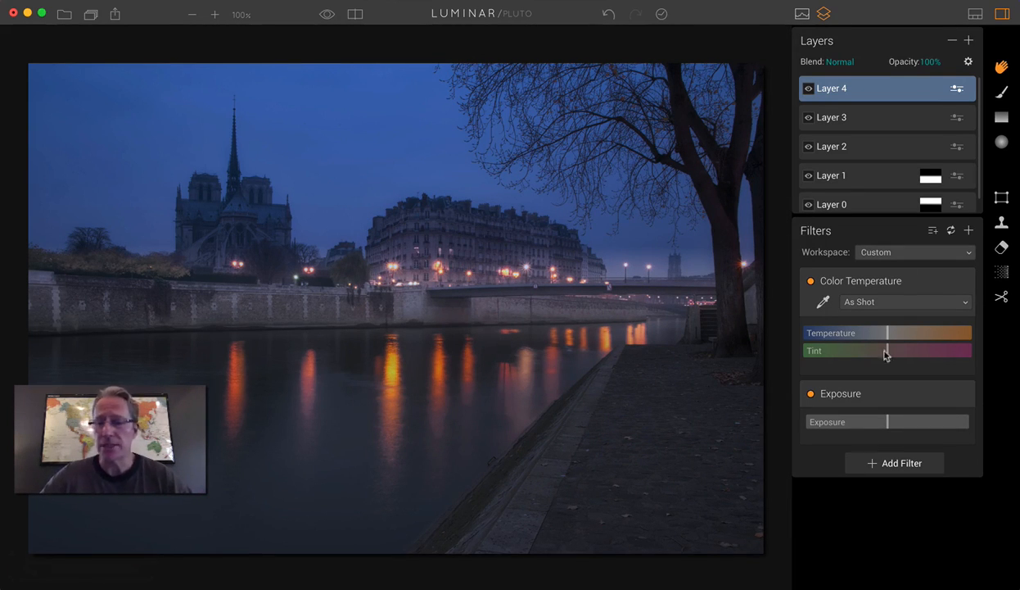
# Draw an inverted elliptical radial mask over the foreground pavement on Layer 4, and set its exposure to 1.24 and temperature to 12.
pyautogui.click(1003, 143)
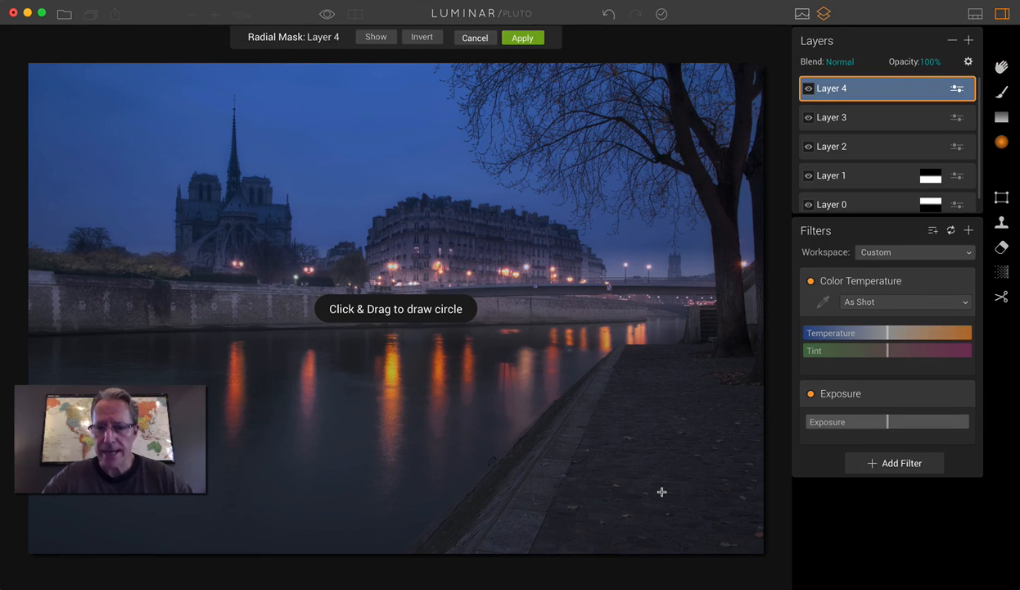
pyautogui.moveTo(664, 490)
pyautogui.mouseDown()
pyautogui.moveTo(727, 490)
pyautogui.moveTo(671, 491)
pyautogui.mouseUp()
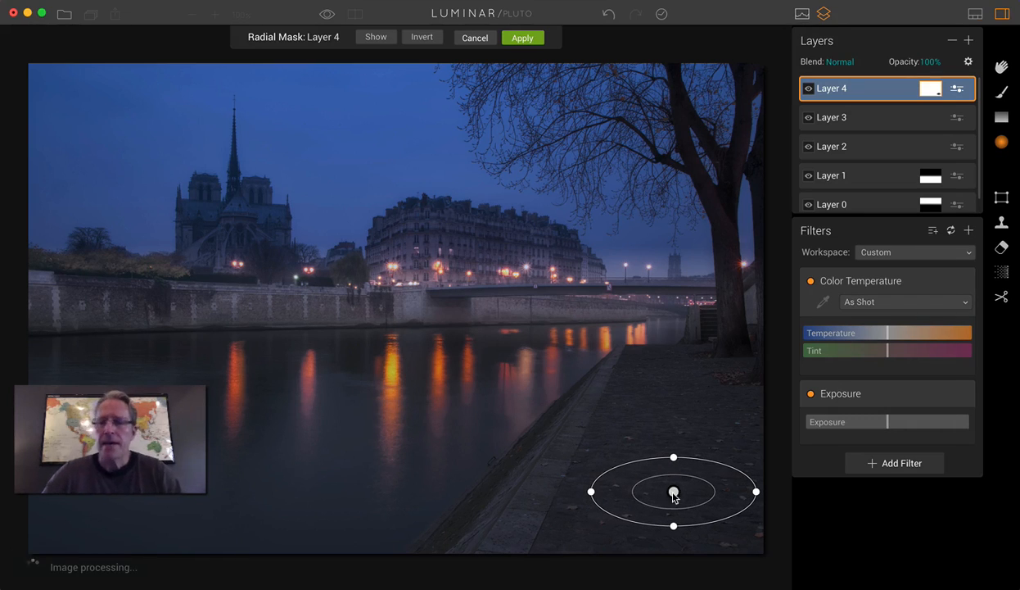
pyautogui.click(888, 334)
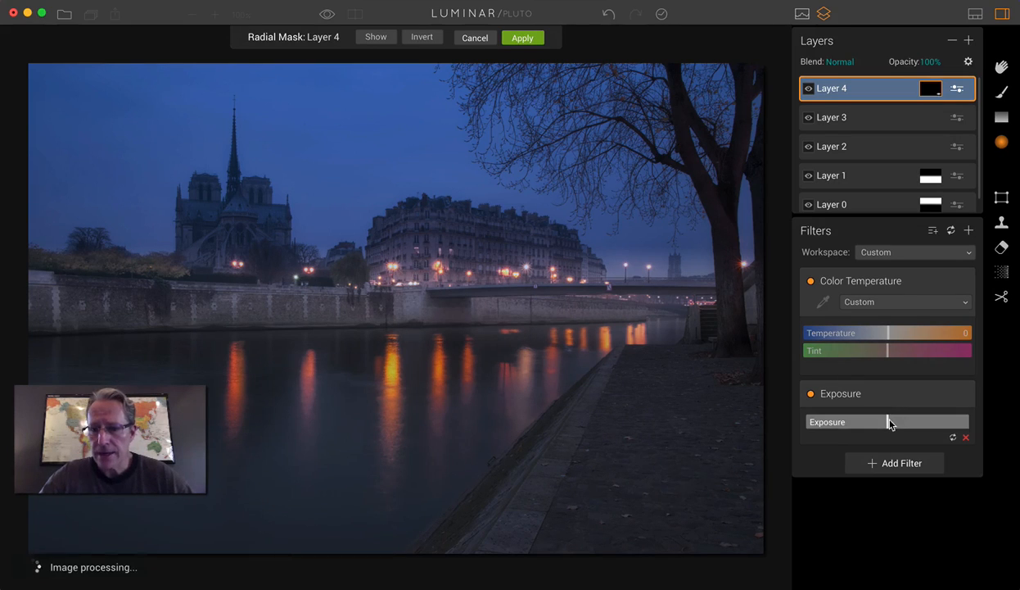
pyautogui.moveTo(907, 423); pyautogui.dragTo(911, 423)
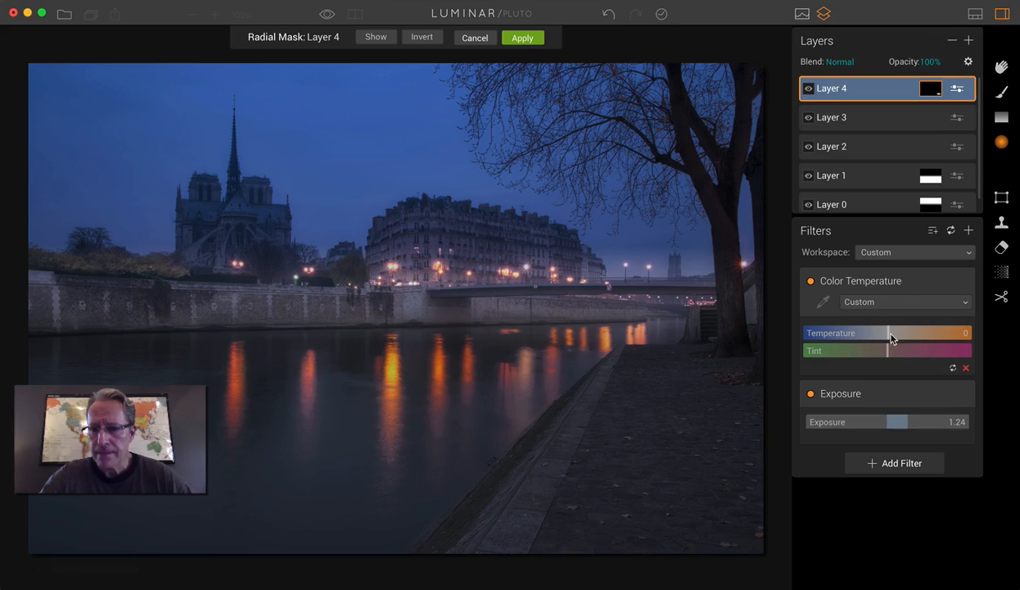
pyautogui.moveTo(896, 334); pyautogui.dragTo(899, 334)
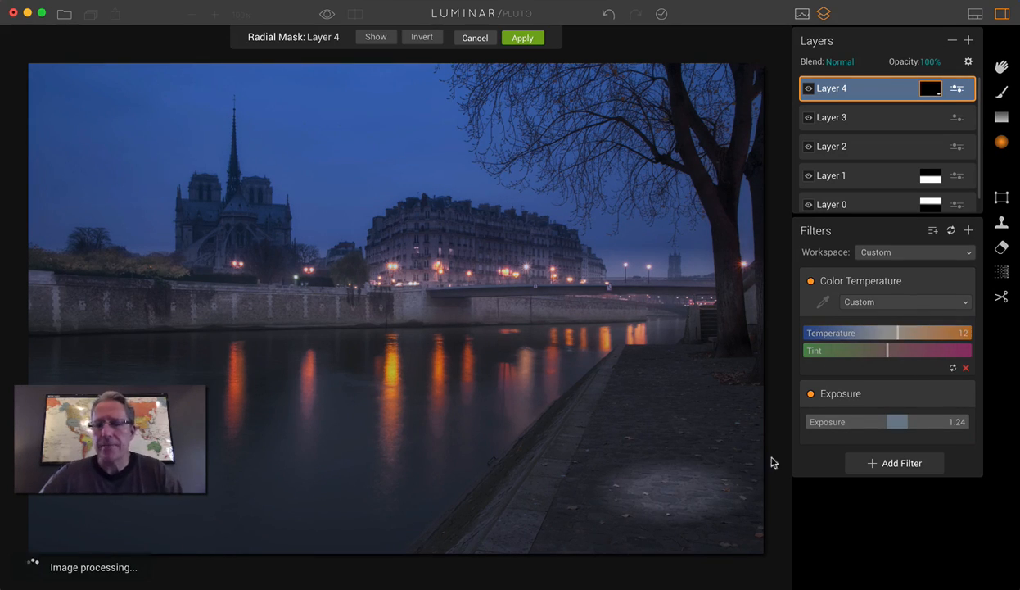
# Shift the foreground light pool's mask slightly right, set temperature to 34 and exposure to 1.45, and apply the mask.
pyautogui.moveTo(691, 497)
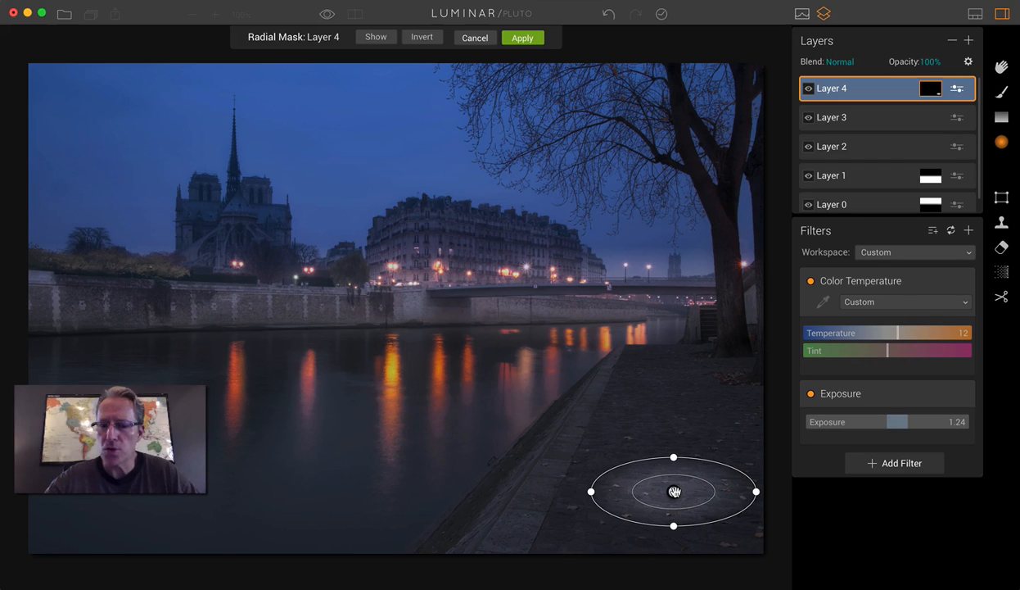
pyautogui.moveTo(681, 493); pyautogui.dragTo(733, 490)
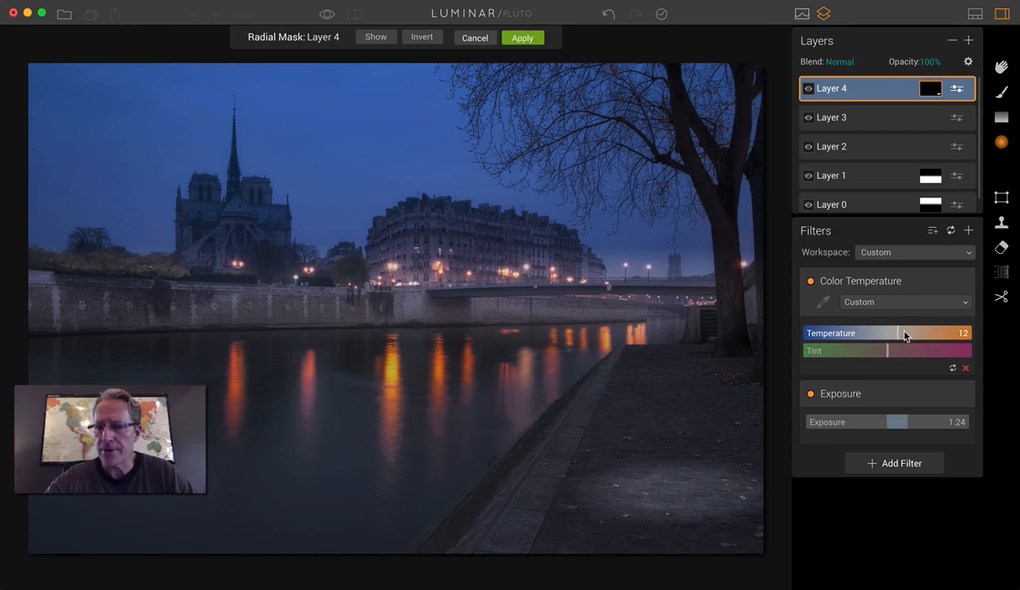
pyautogui.moveTo(916, 336); pyautogui.dragTo(919, 334)
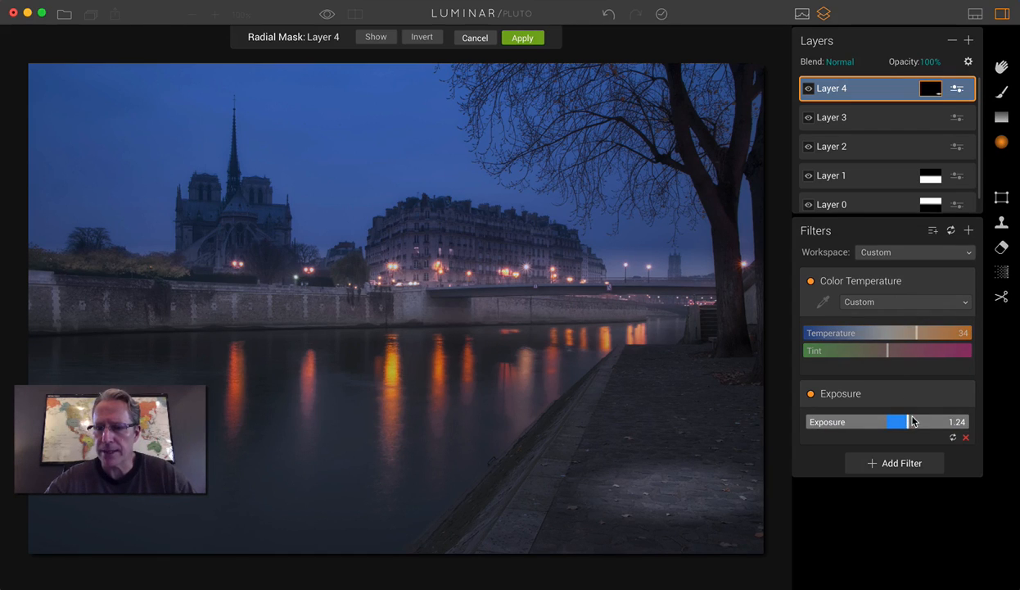
pyautogui.moveTo(913, 417); pyautogui.dragTo(917, 418)
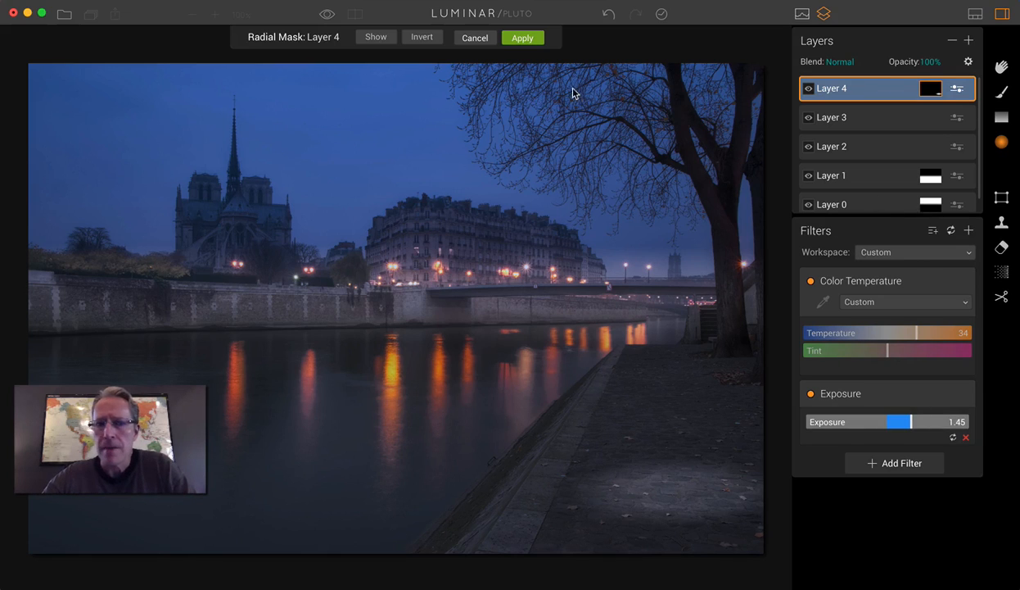
pyautogui.click(531, 39)
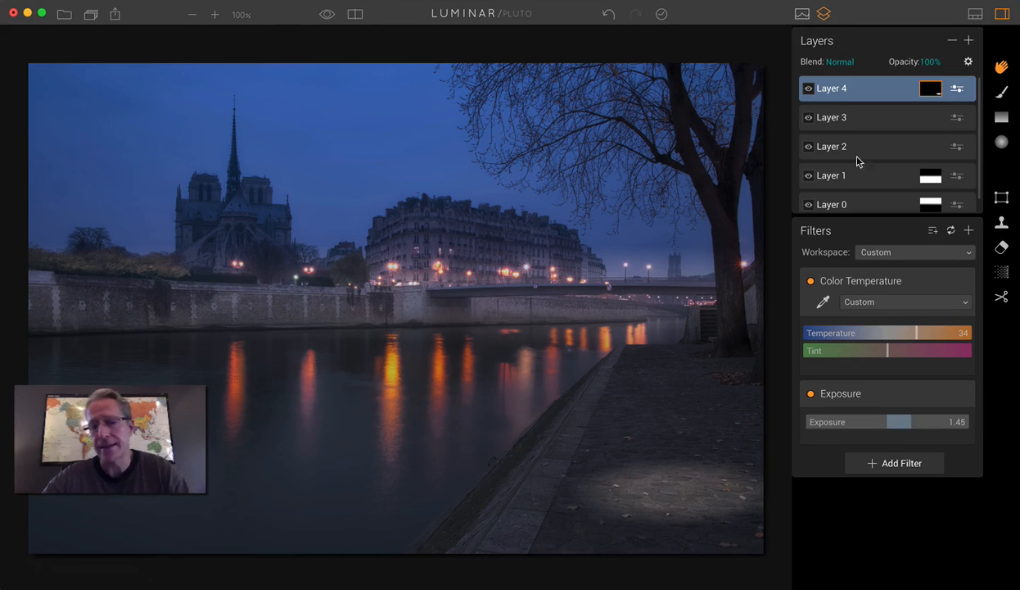
# Add a new adjustment layer above Layer 4 with Color Temperature and Exposure filters.
pyautogui.click(968, 40)
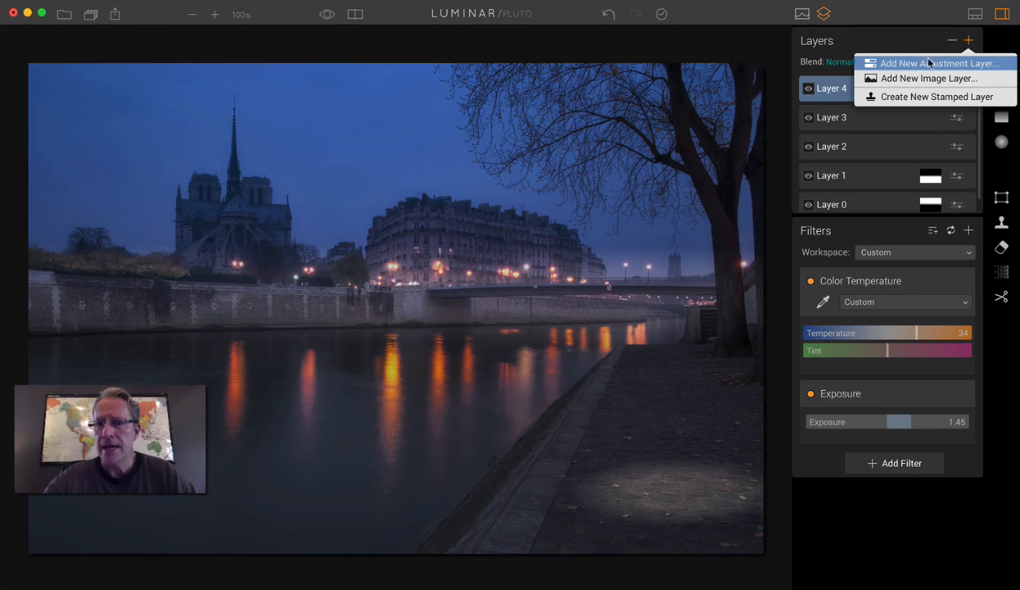
pyautogui.press('Return')
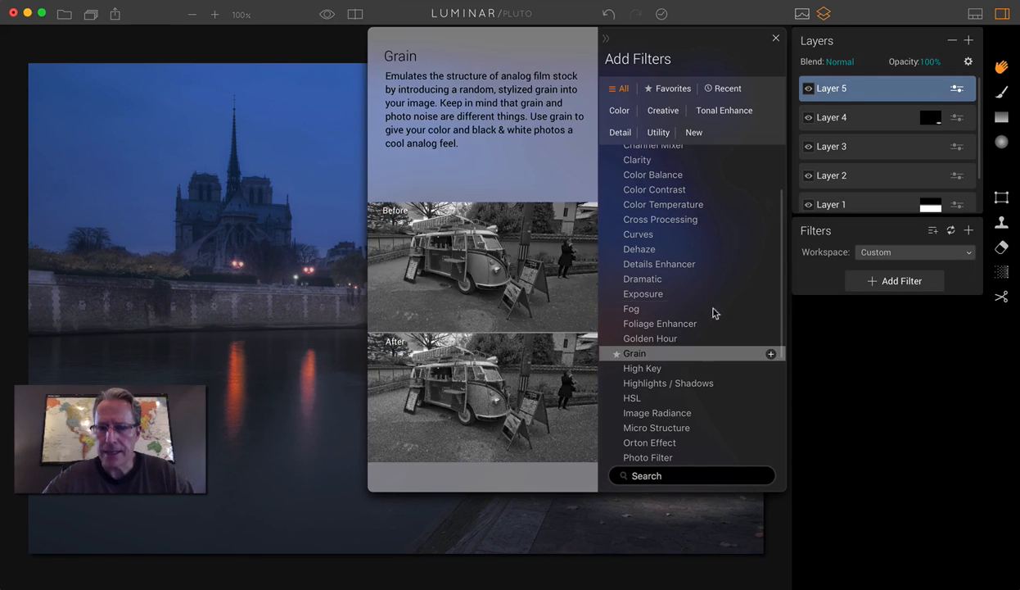
pyautogui.click(889, 416)
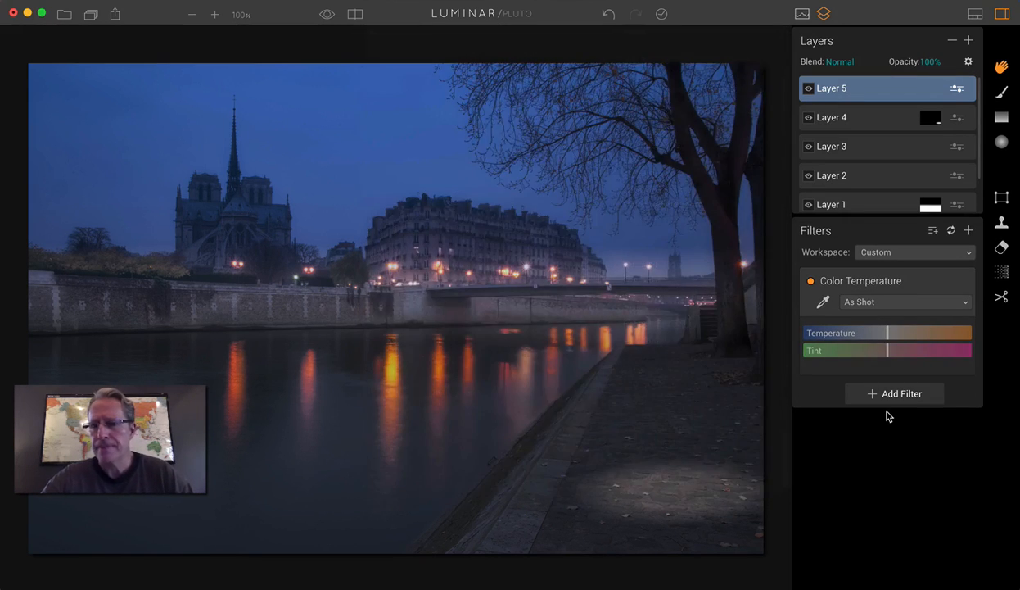
# Draw a small radial mask on the path beside the tree base, widen and tilt it slightly, and invert it.
pyautogui.click(1002, 142)
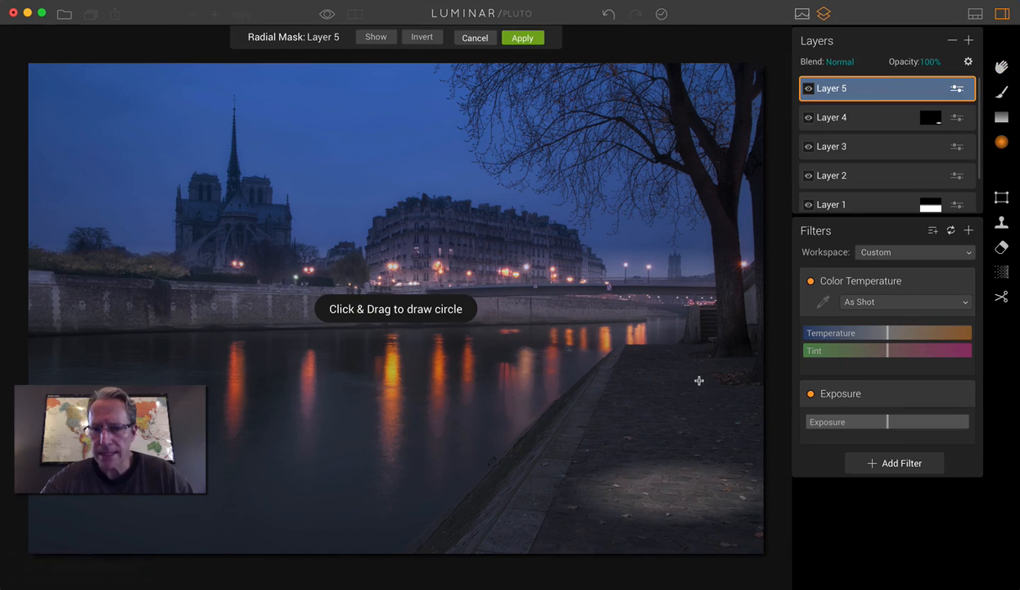
pyautogui.moveTo(697, 380); pyautogui.dragTo(728, 380)
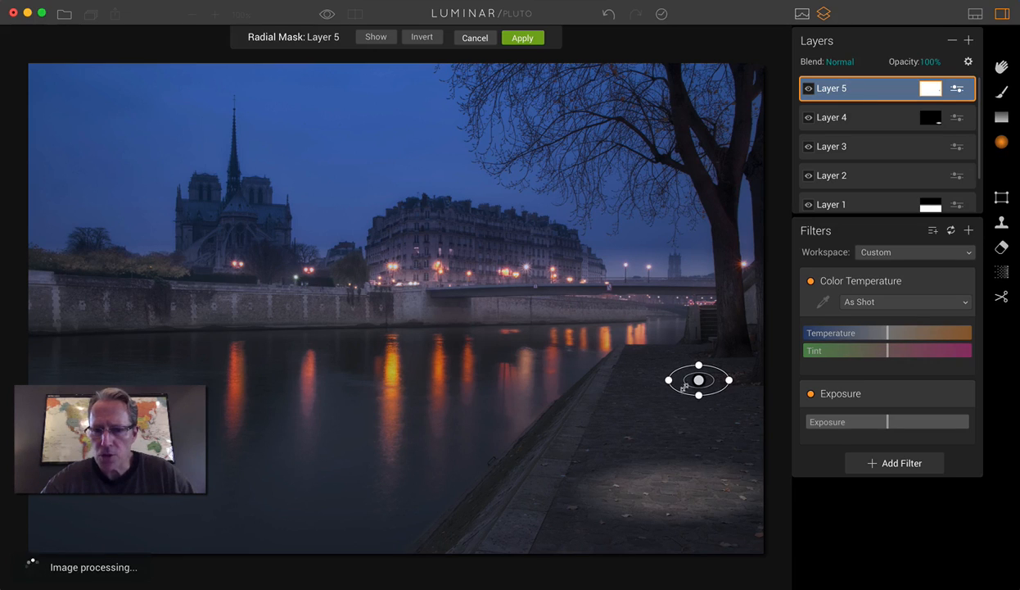
pyautogui.moveTo(715, 379); pyautogui.dragTo(669, 381)
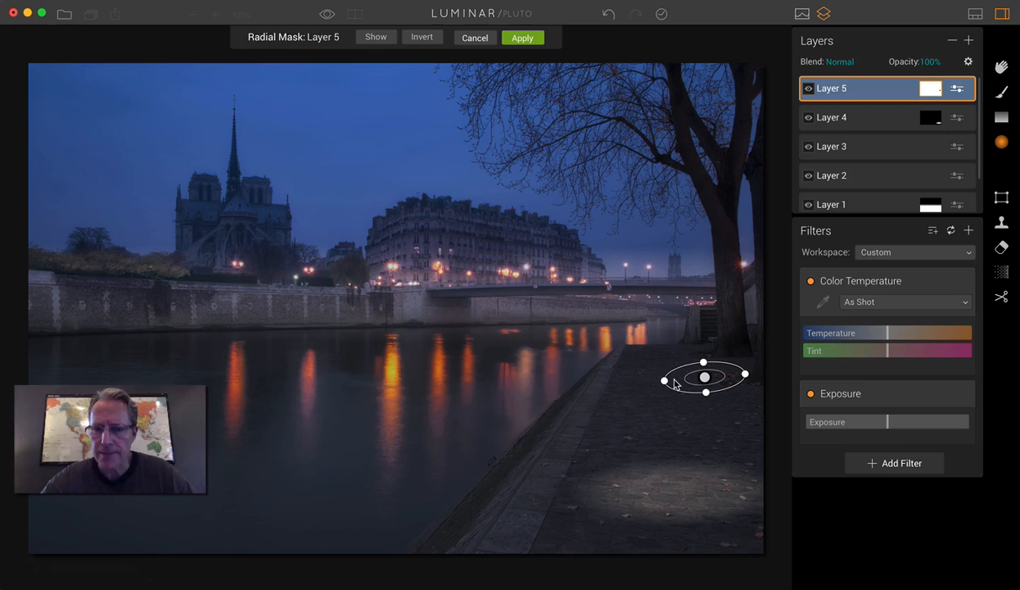
pyautogui.click(421, 37)
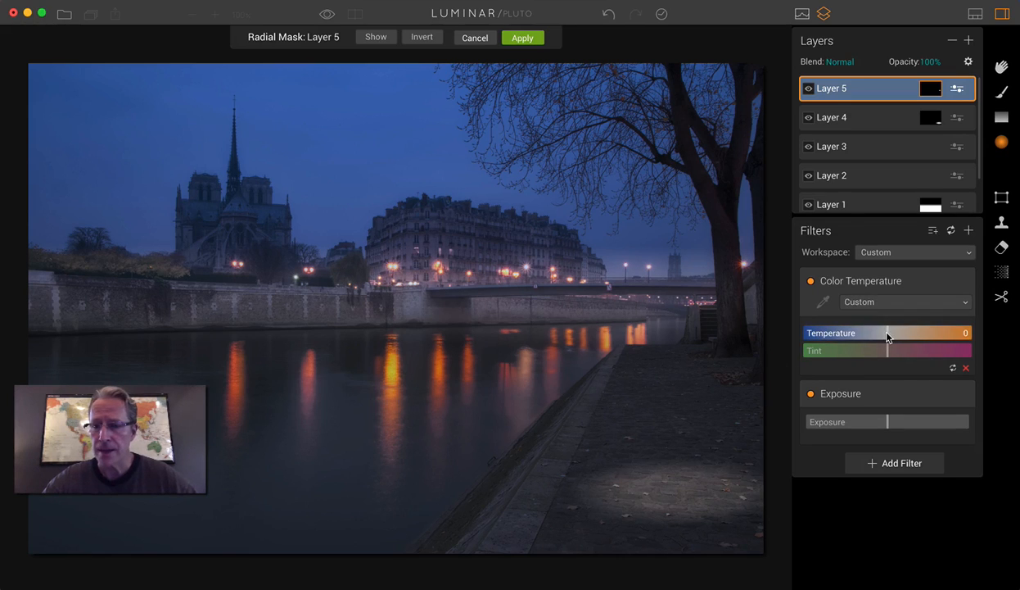
# Set Layer 5's temperature to 16 and exposure to 1.52, nudge the radial mask's position, and apply it.
pyautogui.moveTo(891, 337); pyautogui.dragTo(903, 337)
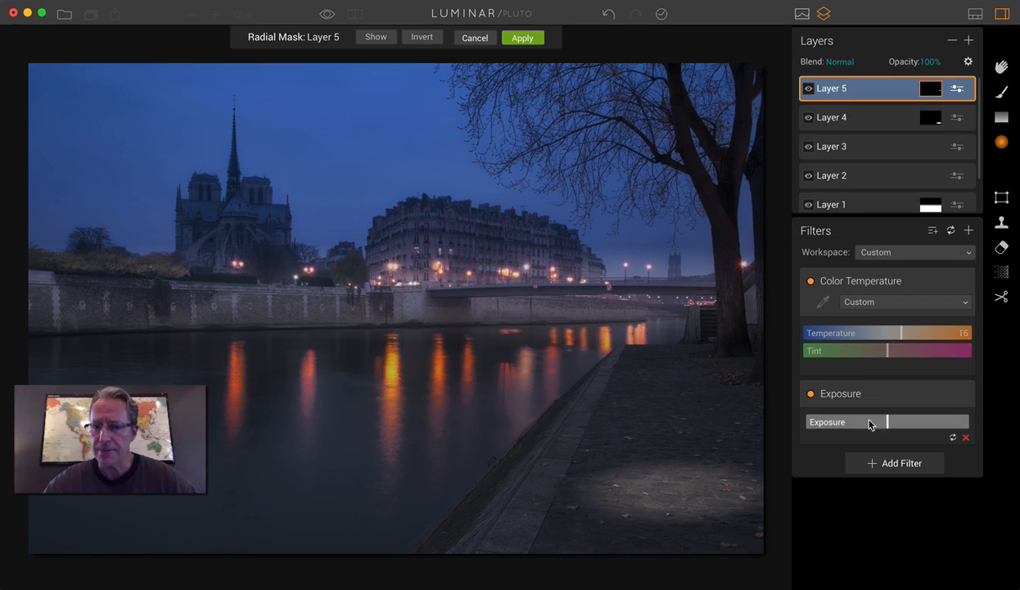
pyautogui.moveTo(901, 426); pyautogui.dragTo(911, 422)
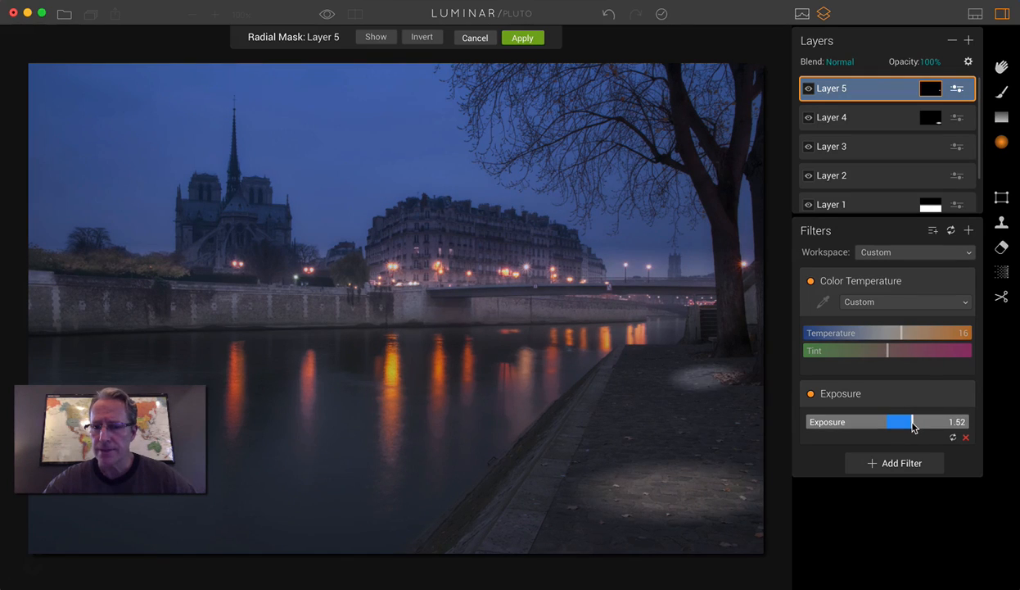
pyautogui.moveTo(662, 384); pyautogui.dragTo(674, 380)
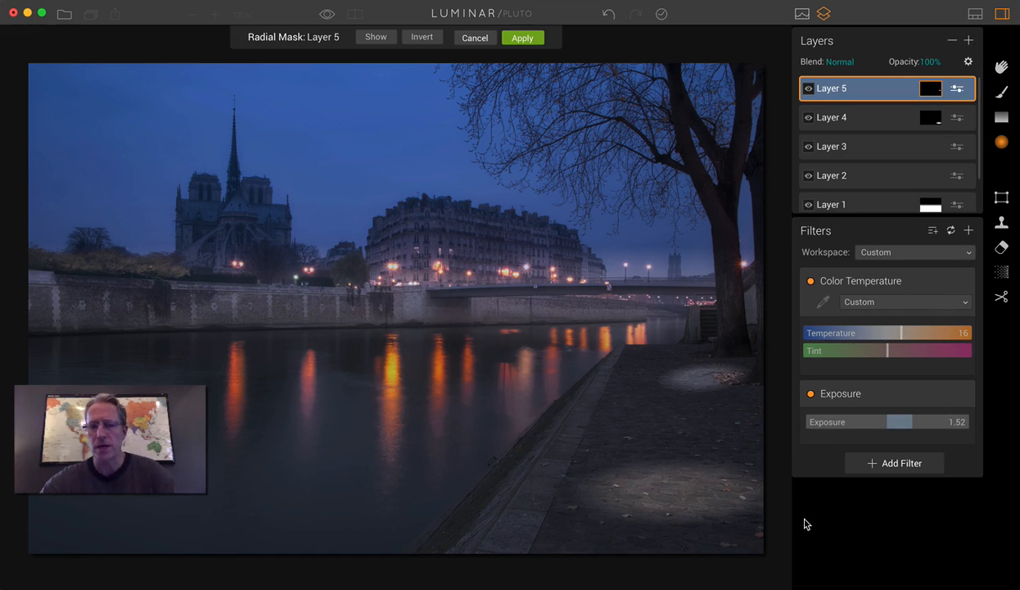
pyautogui.click(527, 42)
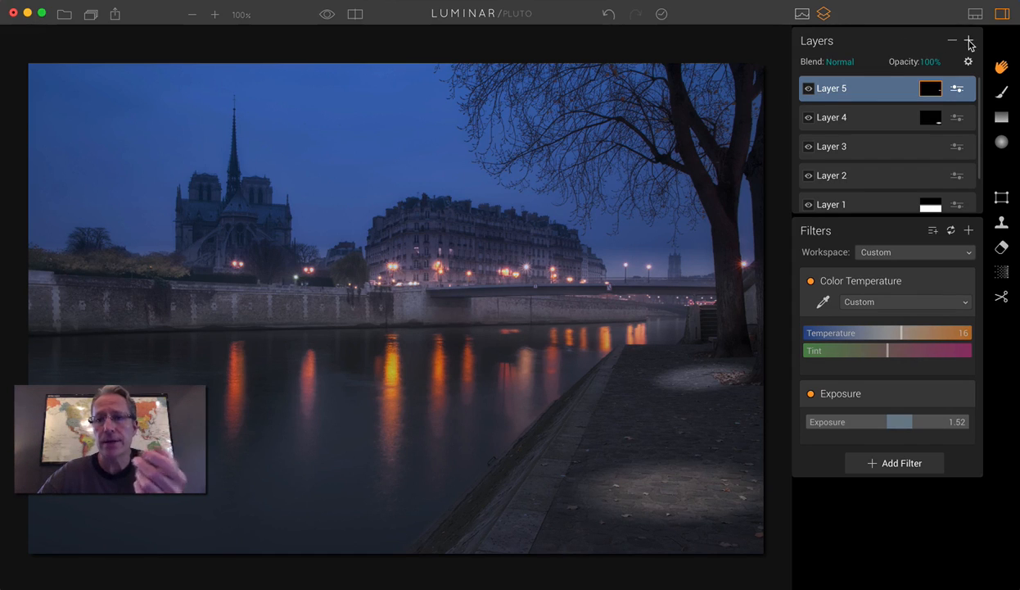
# Add a new adjustment layer above Layer 5 without choosing any filter.
pyautogui.scroll(-1, 879, 157)
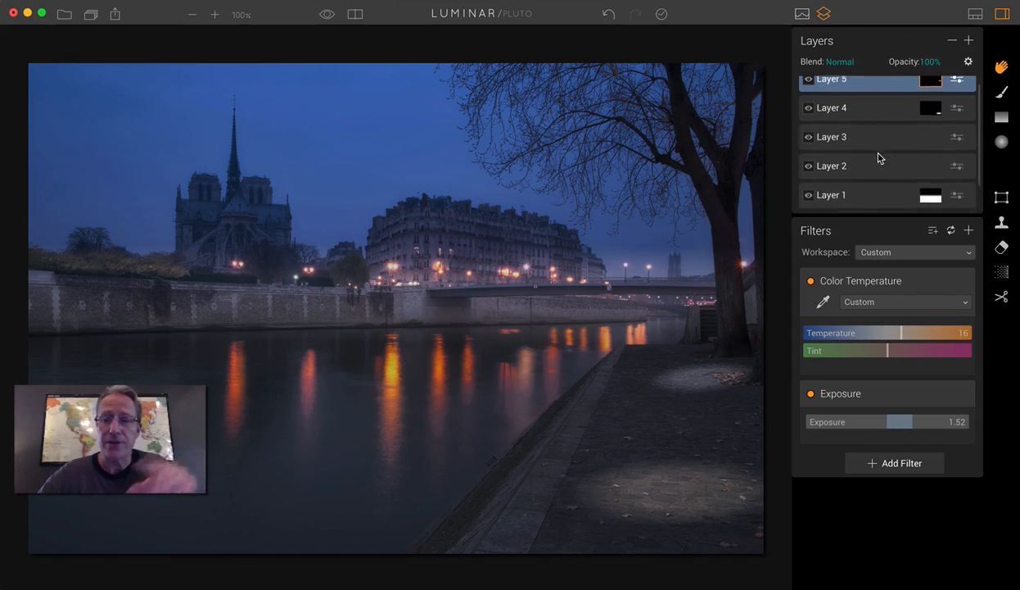
pyautogui.scroll(1, 879, 157)
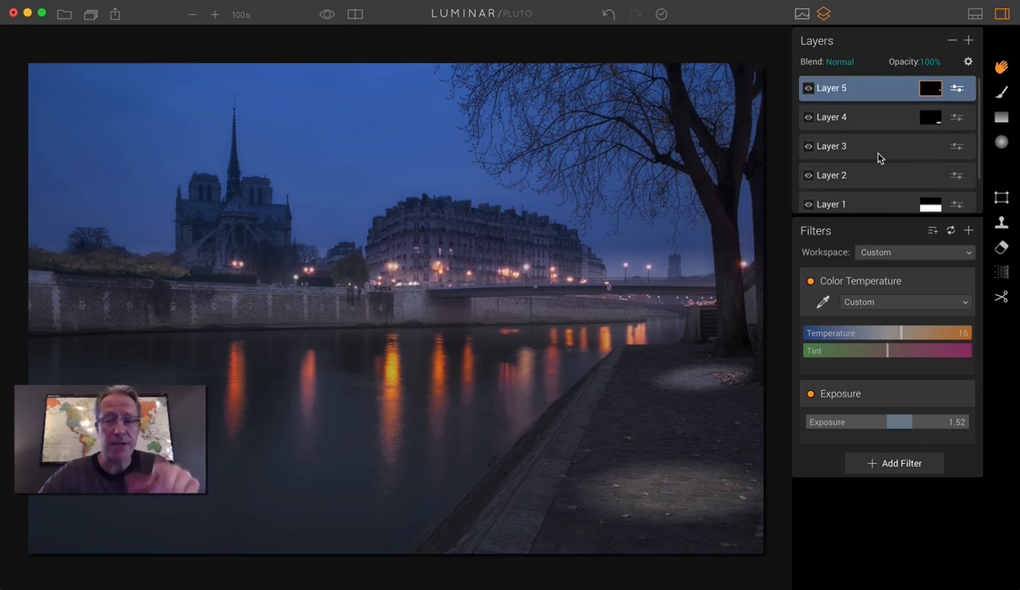
pyautogui.click(968, 41)
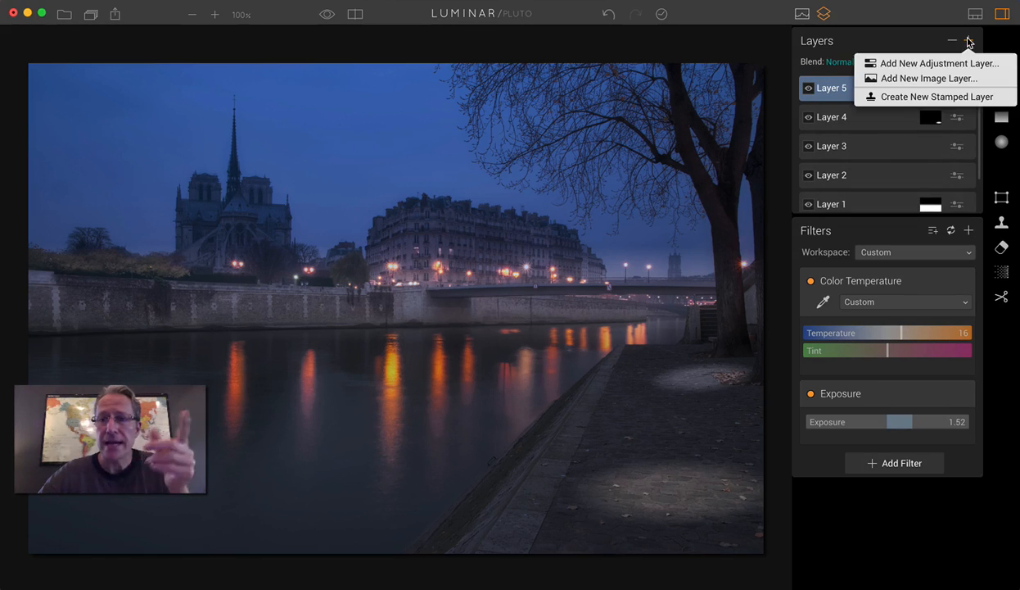
pyautogui.click(934, 64)
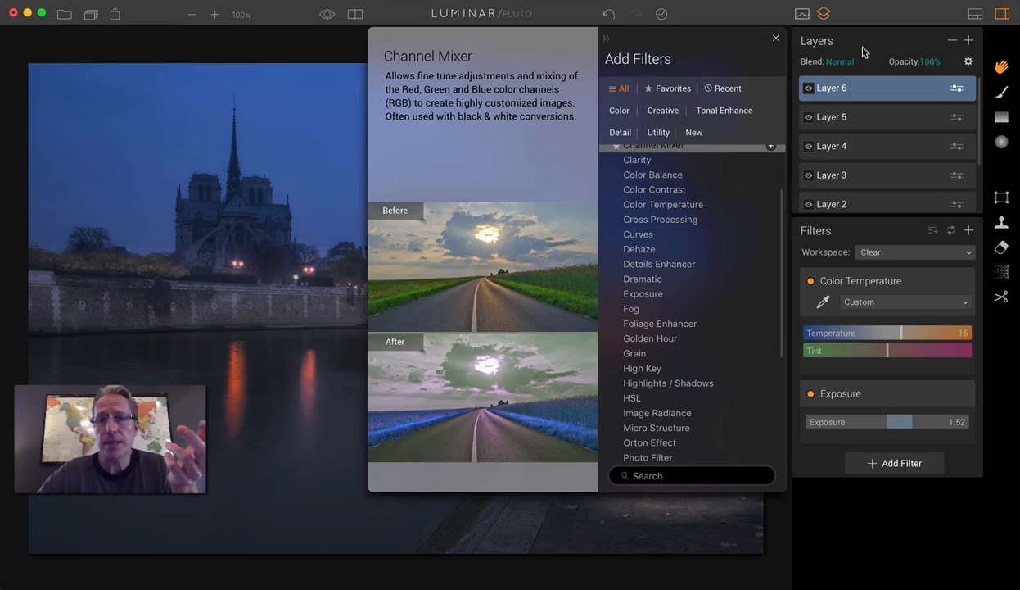
pyautogui.click(776, 41)
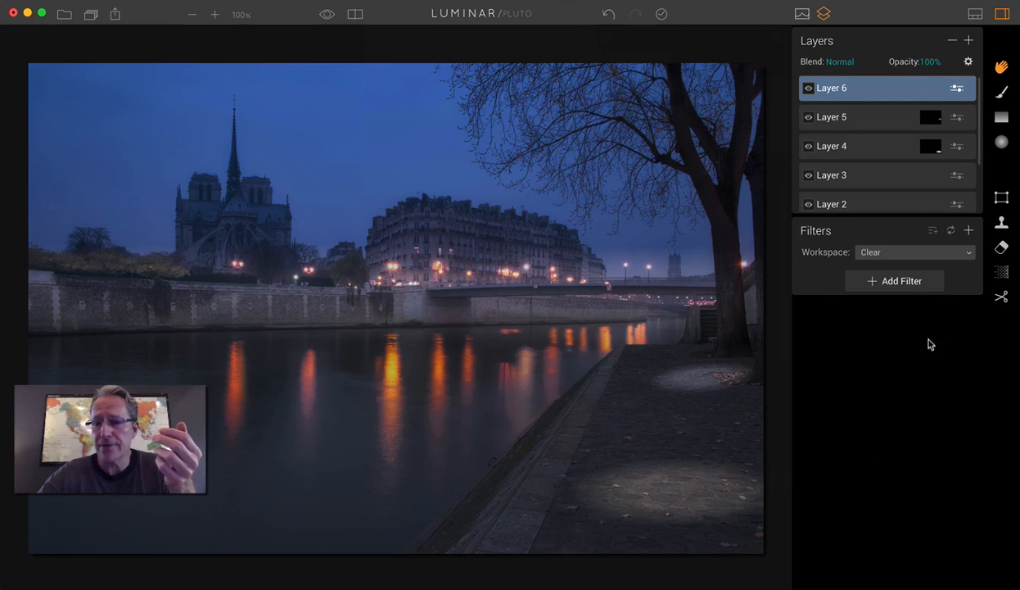
# Apply the Vintage Paris preset from the A Moveable Feast collection to Layer 6 at an amount of 58, and hide the presets.
pyautogui.click(975, 14)
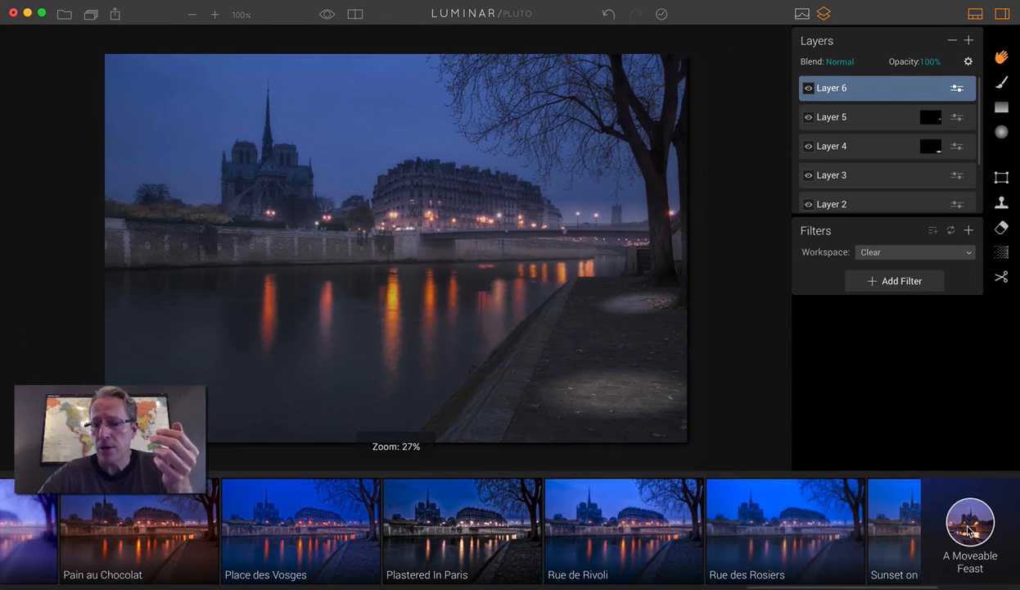
pyautogui.hscroll(5, 647, 535)
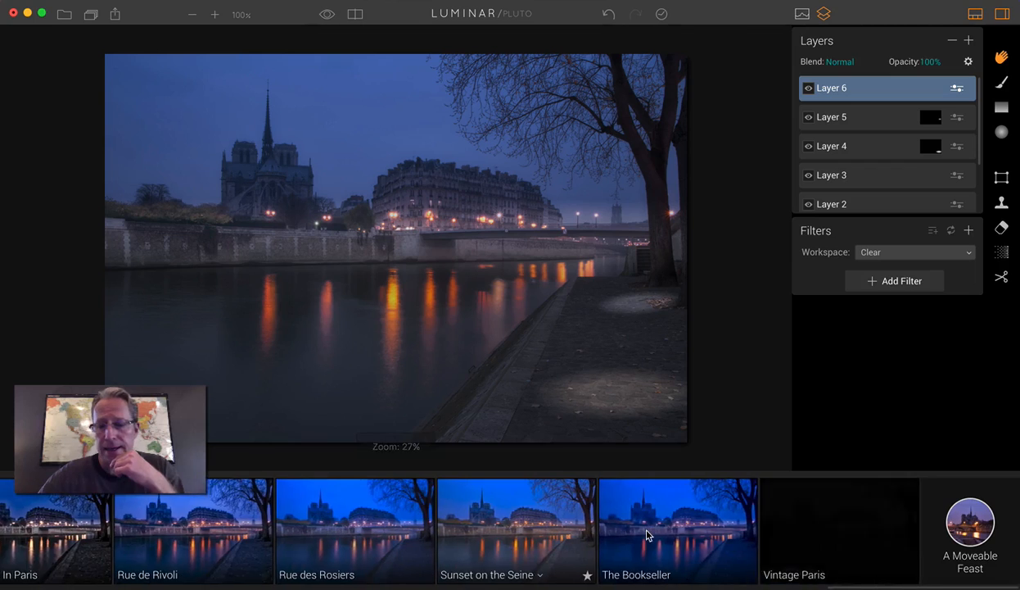
pyautogui.click(816, 526)
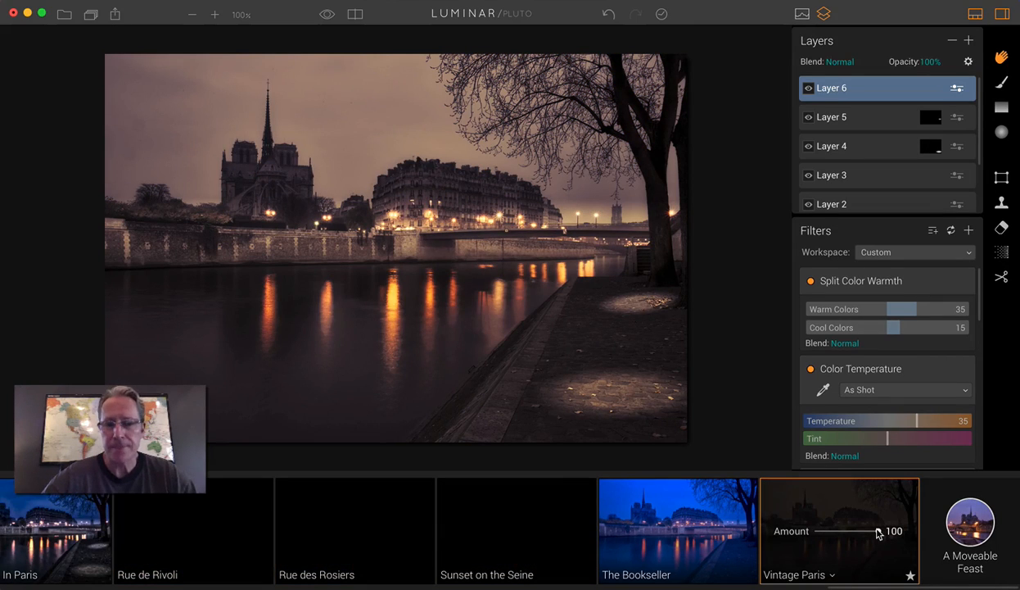
pyautogui.moveTo(878, 533); pyautogui.dragTo(851, 533)
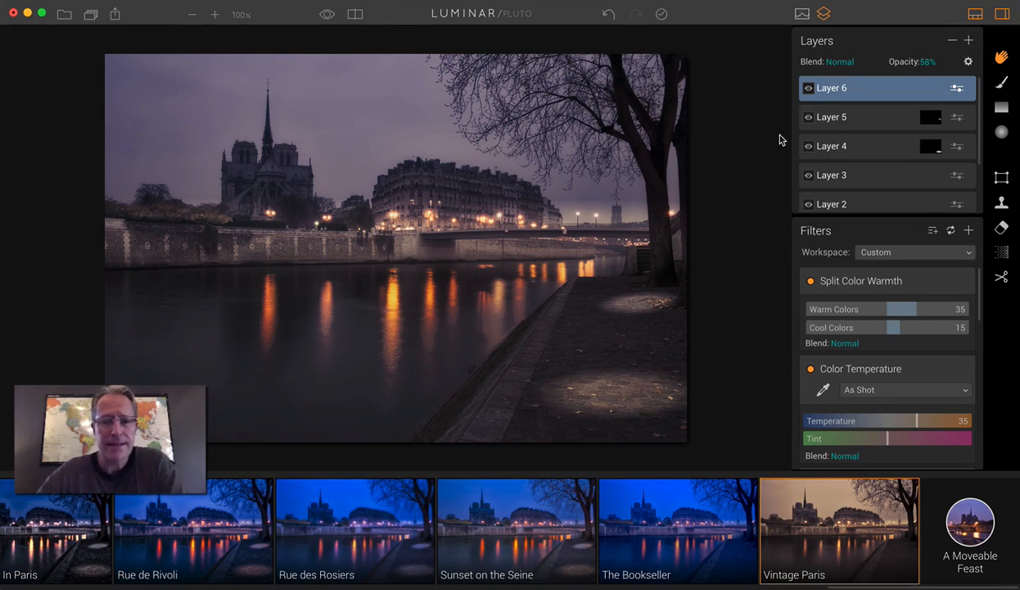
pyautogui.click(976, 14)
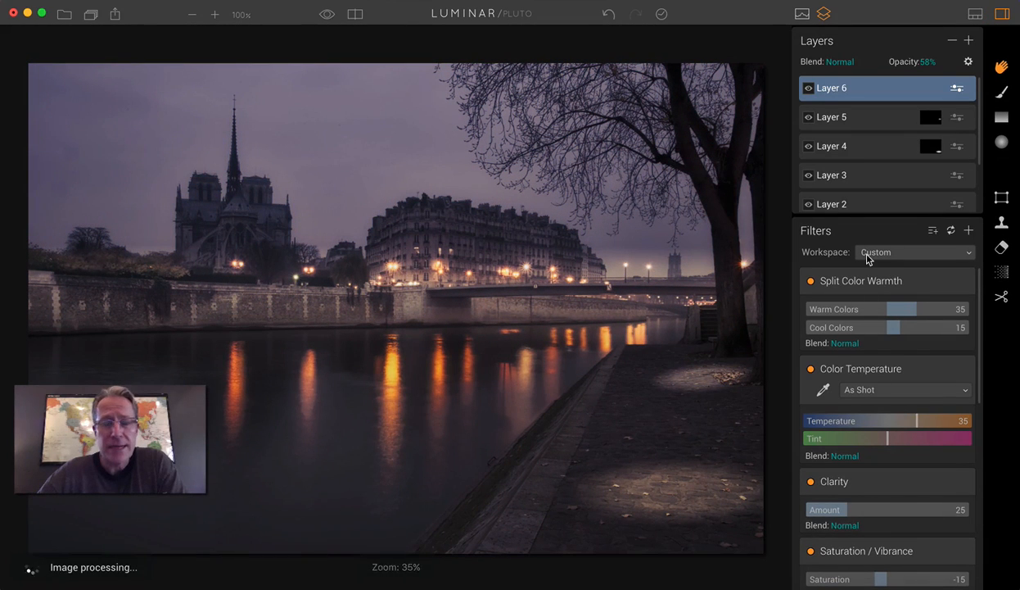
# Compare the original and edited photo in a before/after split view, sweeping the divider across the image both ways, and return to the full edited view.
pyautogui.click(355, 14)
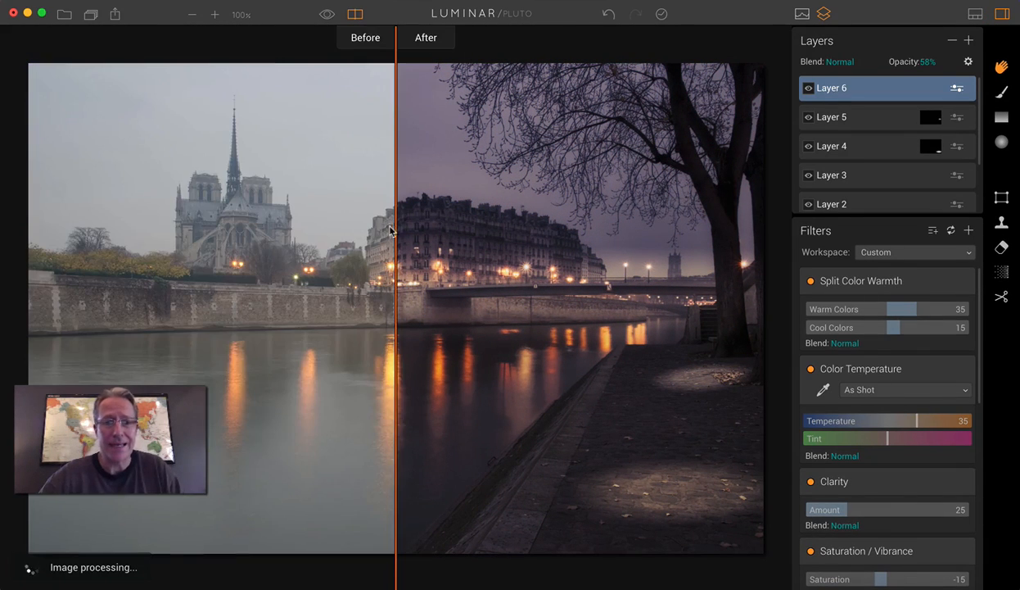
pyautogui.moveTo(395, 227); pyautogui.dragTo(657, 279)
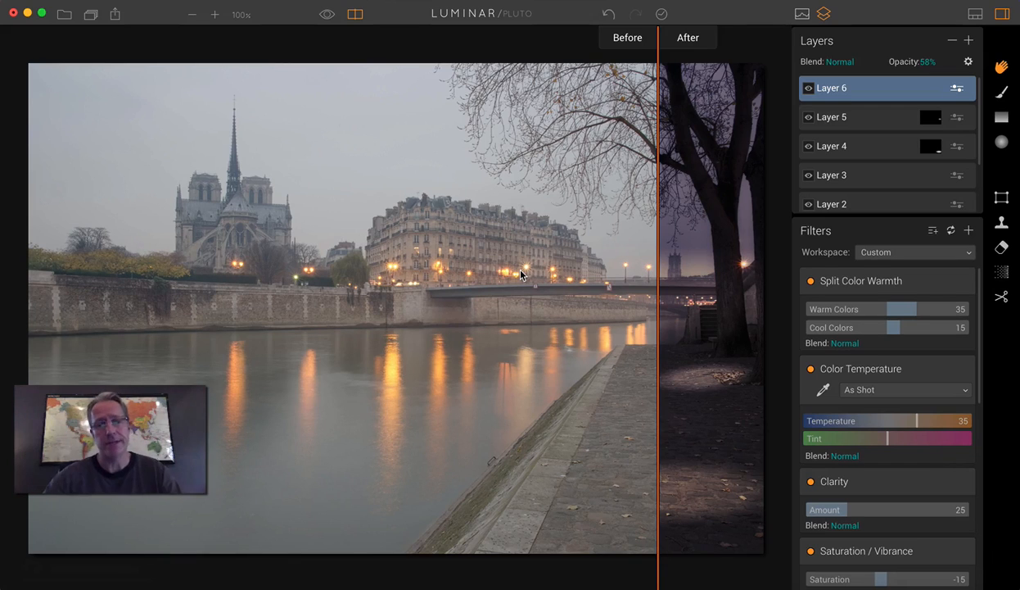
pyautogui.click(353, 14)
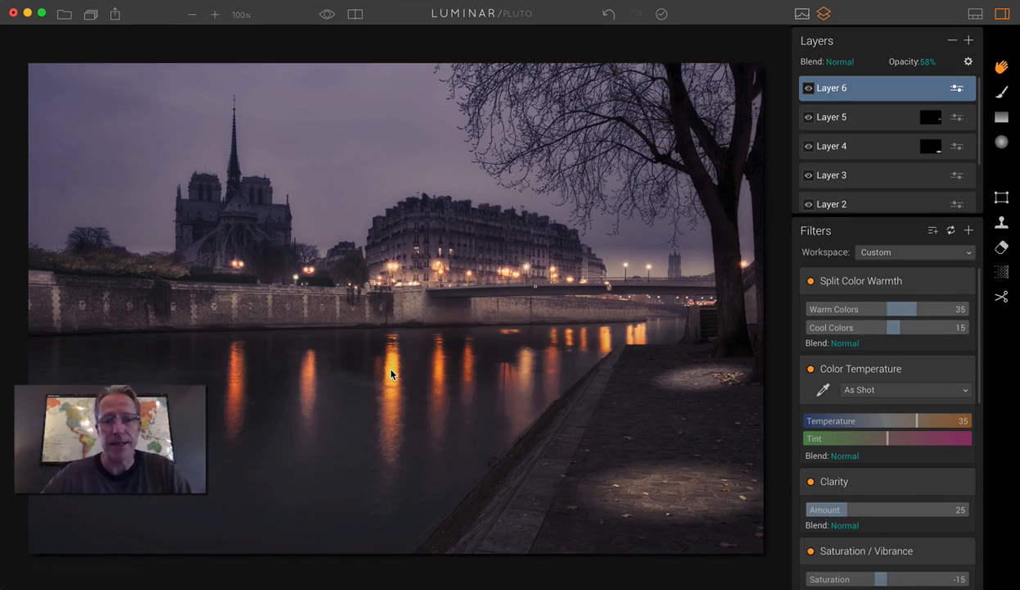
pyautogui.click(355, 15)
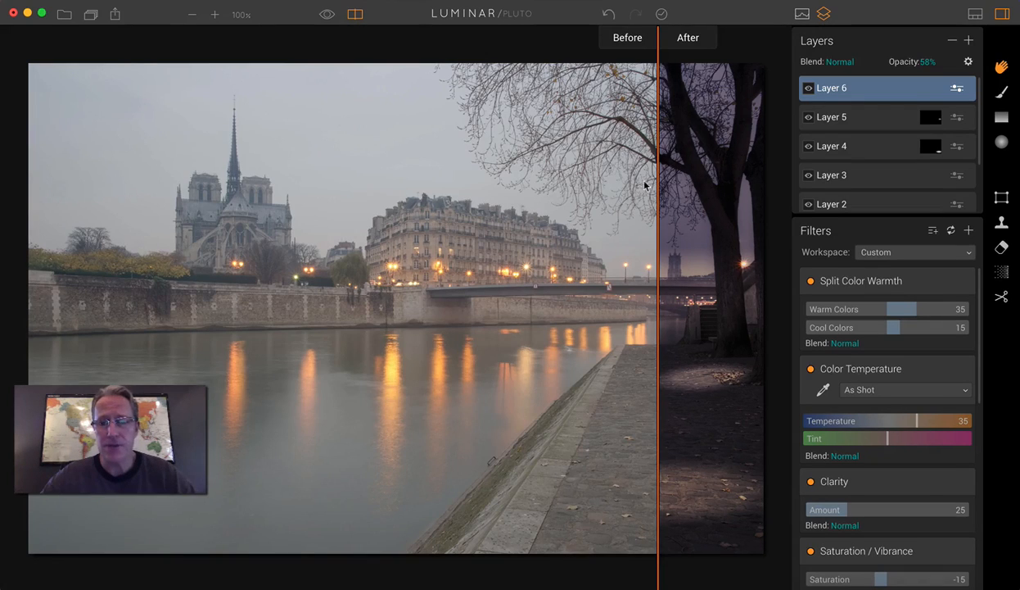
pyautogui.moveTo(659, 187); pyautogui.dragTo(120, 163)
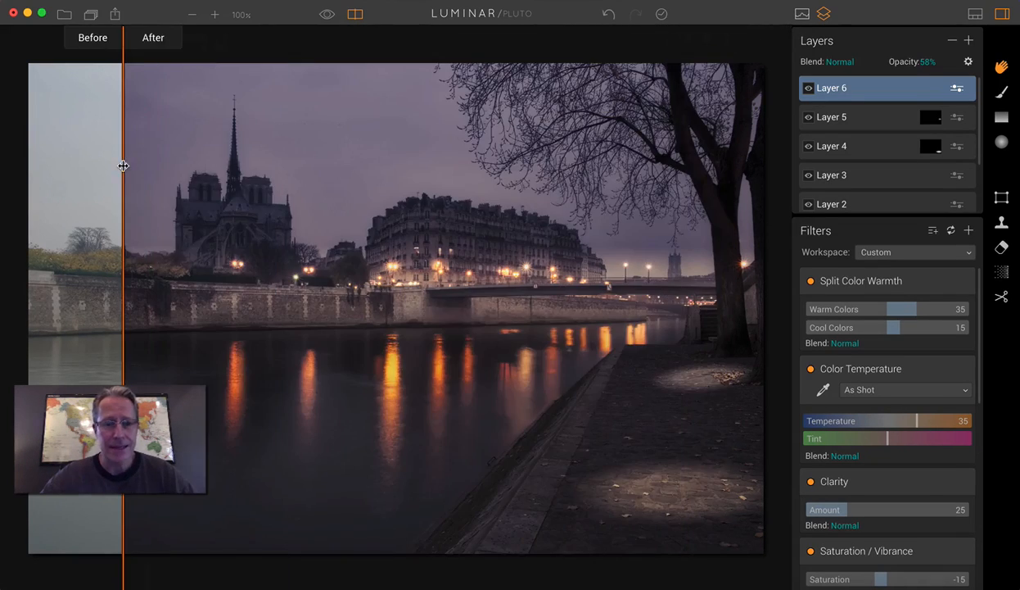
pyautogui.click(356, 15)
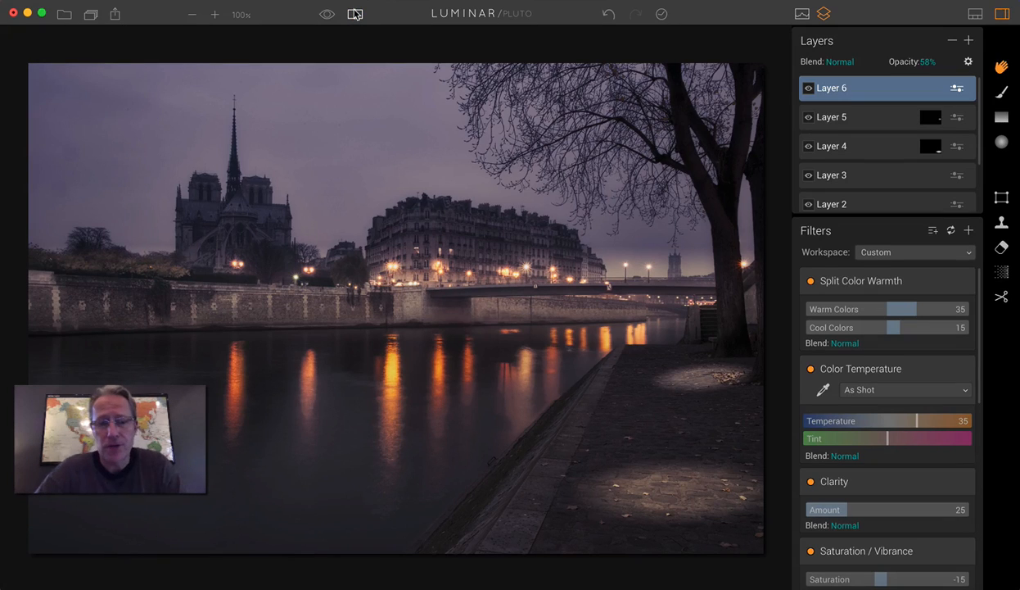